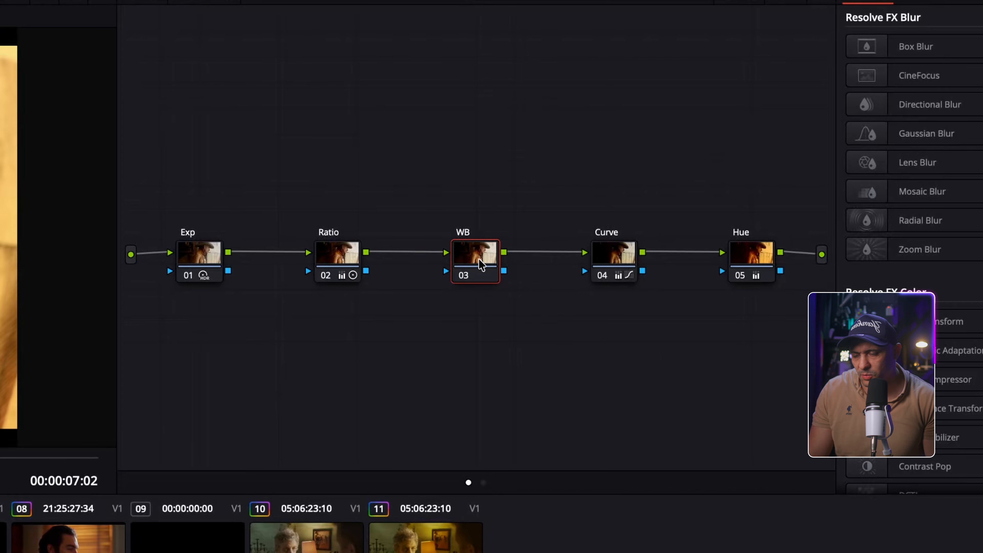
pyautogui.click(205, 261)
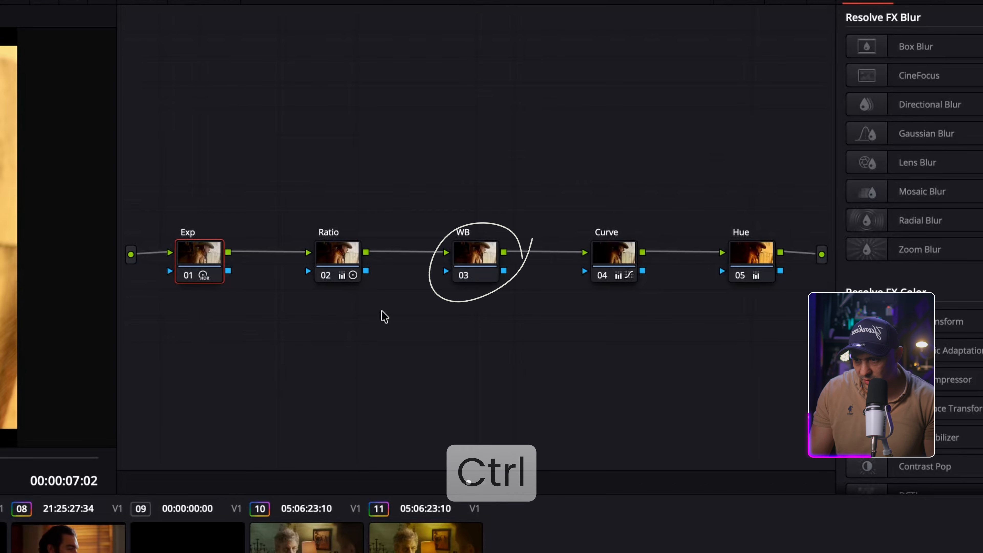
pyautogui.moveTo(200, 256); pyautogui.dragTo(468, 262)
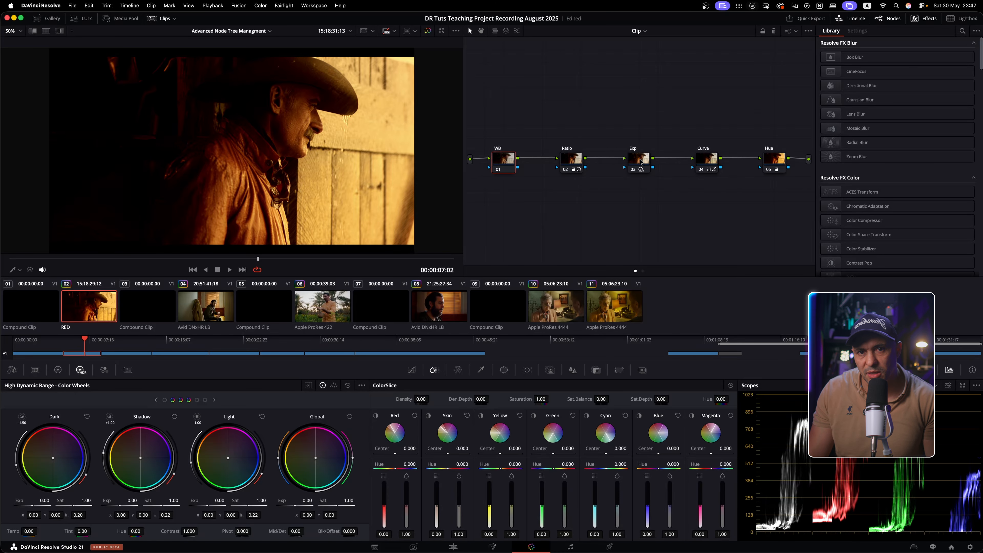
pyautogui.moveTo(641, 162); pyautogui.dragTo(511, 158)
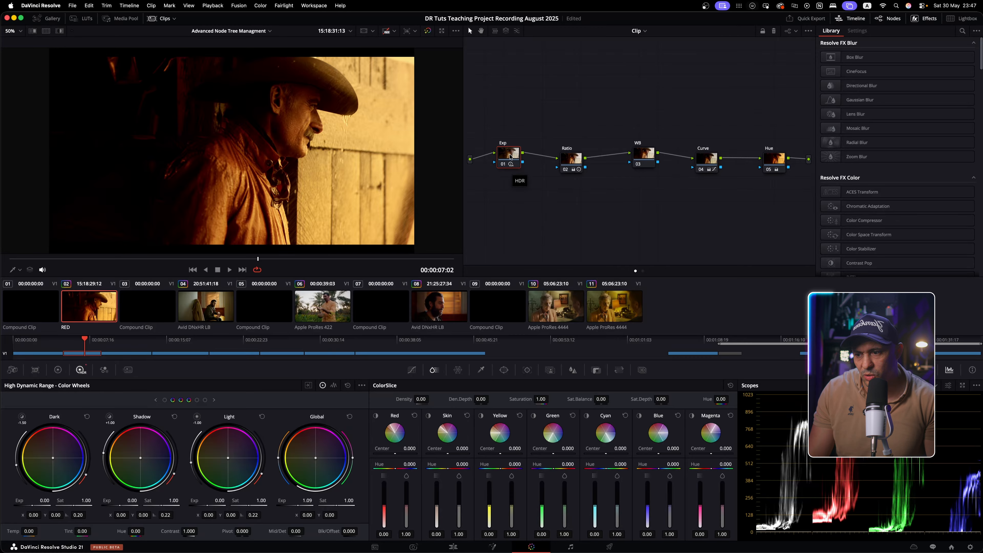
pyautogui.rightClick(613, 183)
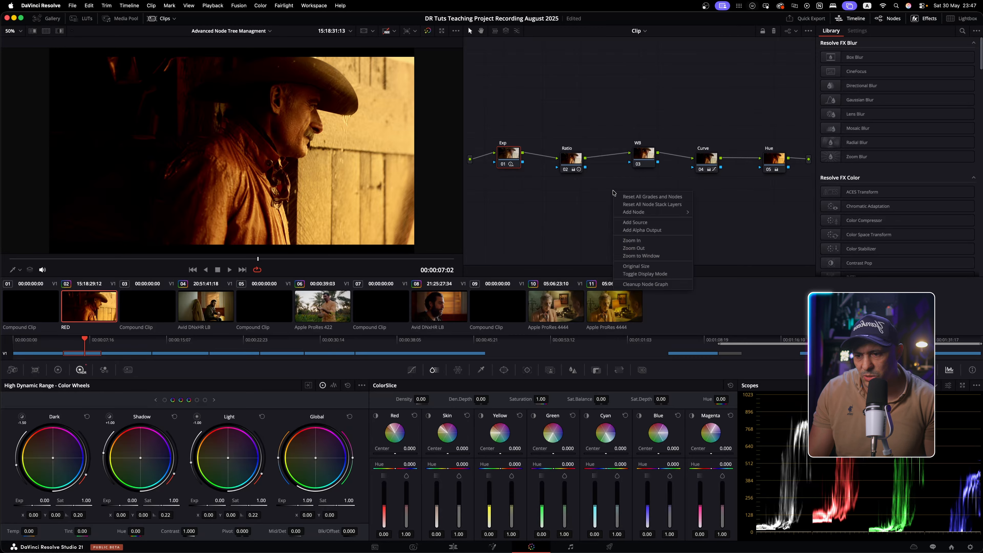
pyautogui.click(635, 285)
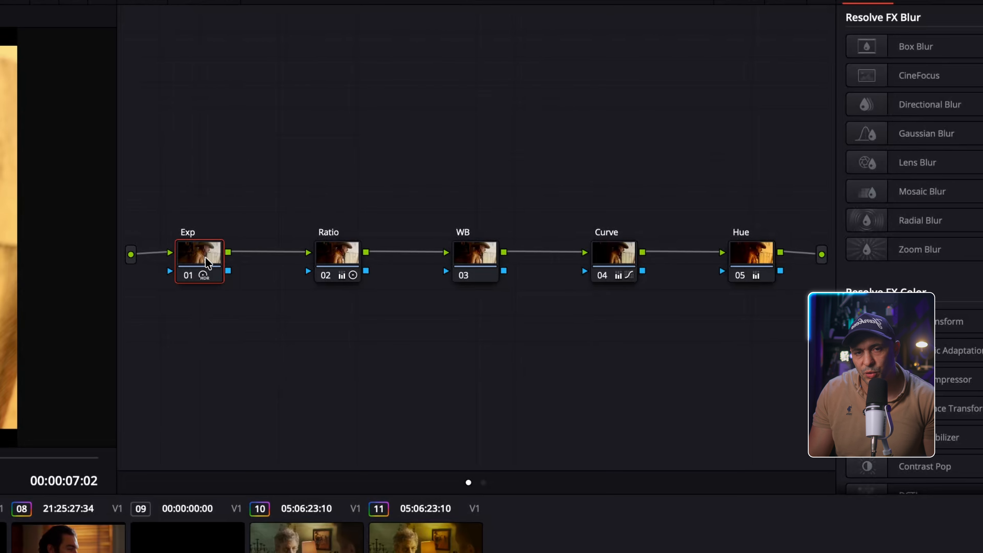
pyautogui.moveTo(205, 273); pyautogui.dragTo(467, 264)
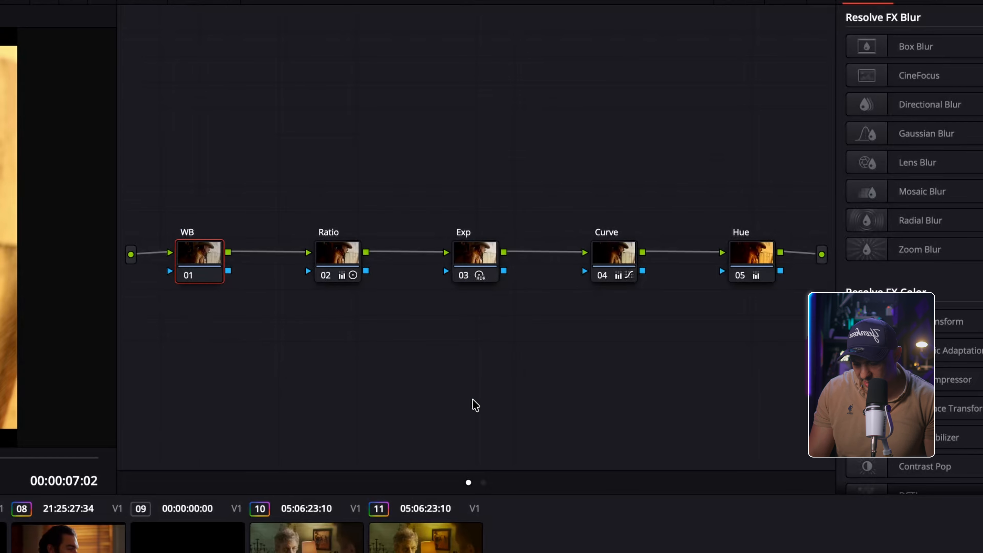
pyautogui.hotkey('ctrl', 'z')
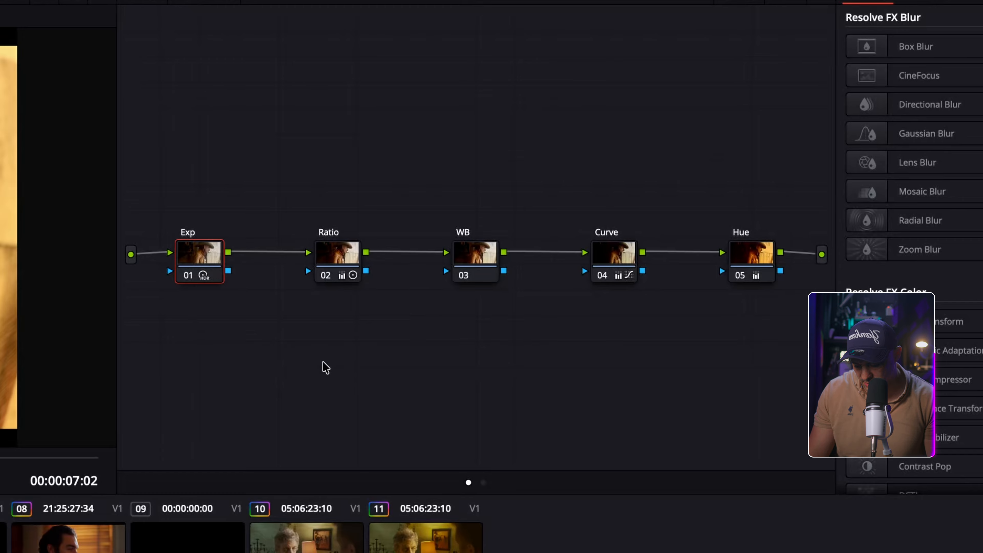
pyautogui.press('alt')
# Drop Exp onto the WB node as a demo, then relabel node 01 as EXPOSURE
pyautogui.moveTo(204, 273); pyautogui.dragTo(478, 268)
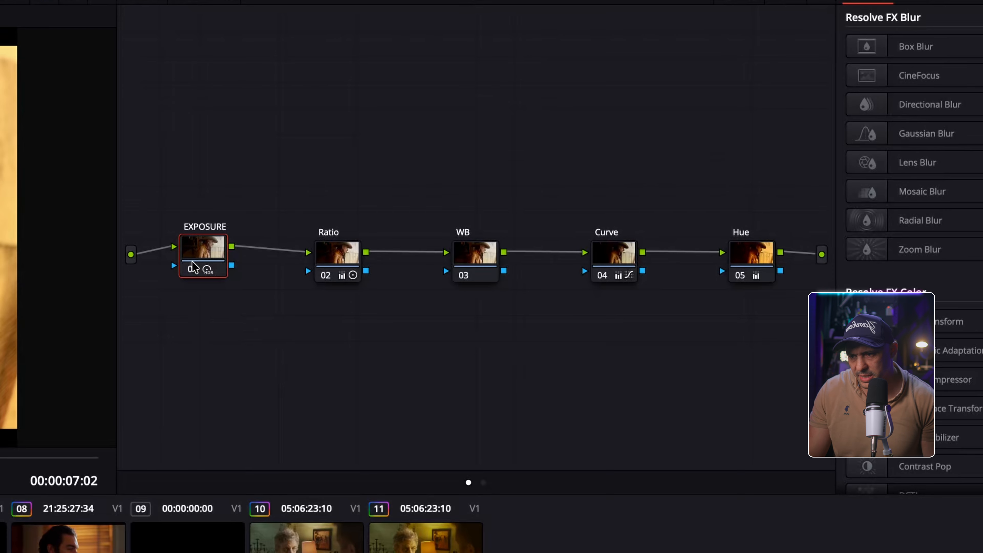
pyautogui.rightClick(204, 254)
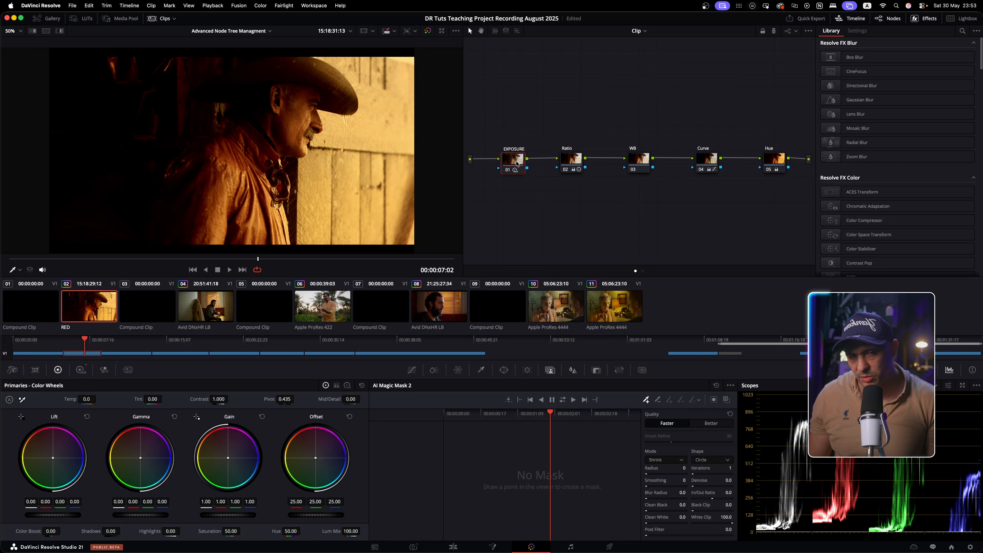
# Lift WB, Curve and EXPOSURE off the line and extract EXPOSURE from the chain
pyautogui.moveTo(638, 160); pyautogui.dragTo(617, 132)
pyautogui.click(711, 159)
pyautogui.moveTo(712, 159); pyautogui.dragTo(724, 144)
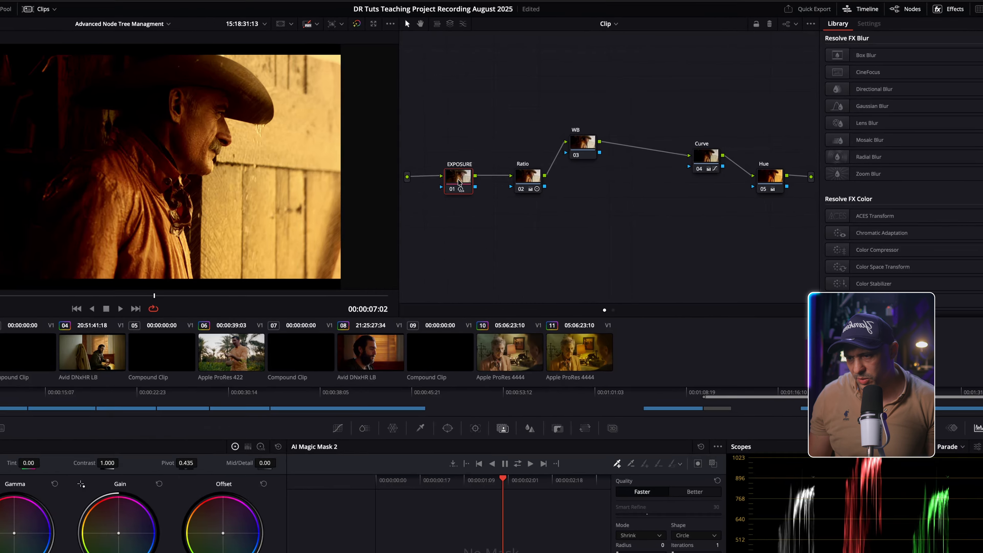
pyautogui.moveTo(513, 162); pyautogui.dragTo(510, 141)
pyautogui.moveTo(210, 217); pyautogui.dragTo(533, 209)
pyautogui.press('e')
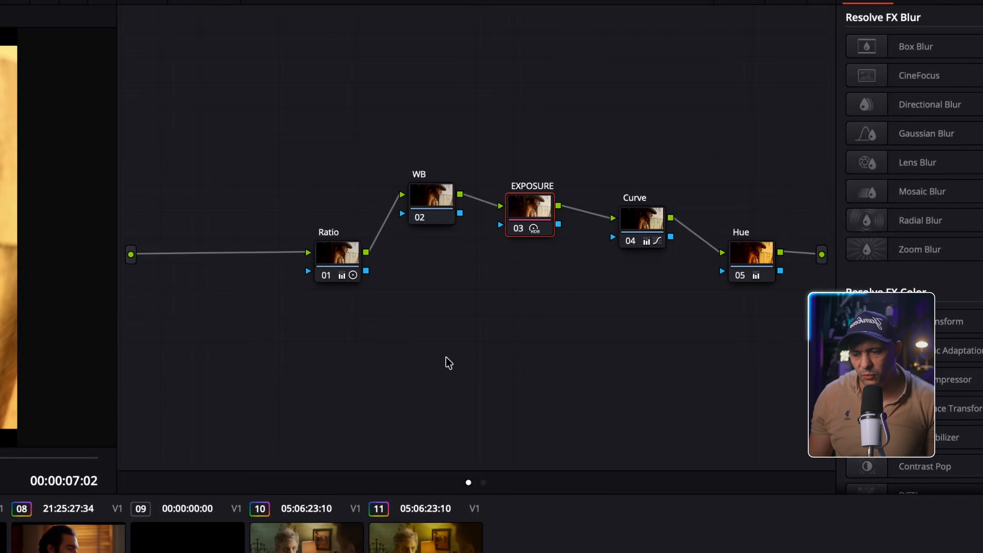
# Clean up the node graph, insert EXPOSURE between Ratio and WB, then pull it back out
pyautogui.rightClick(451, 362)
pyautogui.click(552, 535)
pyautogui.moveTo(480, 253)
pyautogui.mouseDown()
pyautogui.moveTo(480, 283)
pyautogui.moveTo(481, 226)
pyautogui.moveTo(429, 368)
pyautogui.moveTo(267, 306)
pyautogui.moveTo(271, 259)
pyautogui.mouseUp()
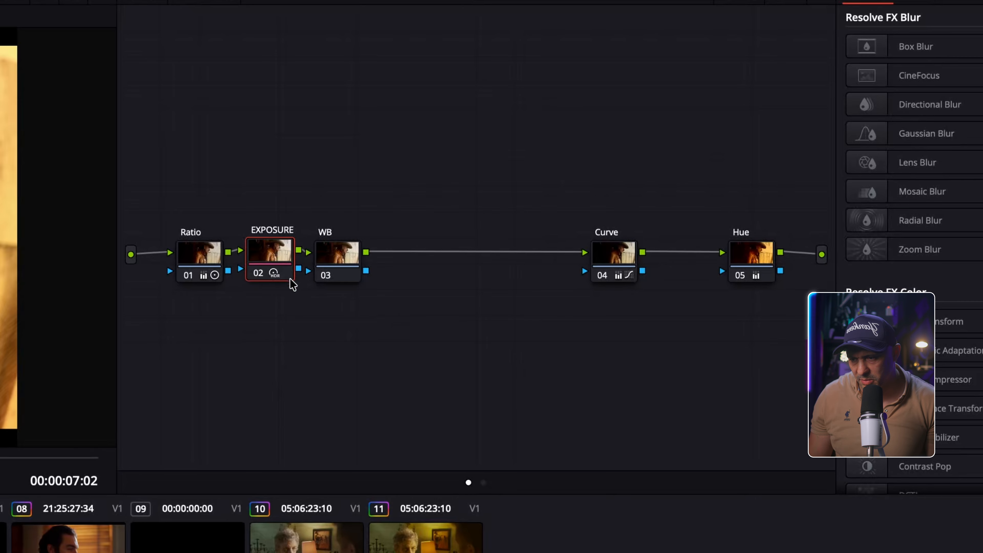
pyautogui.moveTo(273, 265); pyautogui.dragTo(157, 258)
# Tidy the chain and move EXPOSURE to the end, after the Hue node
pyautogui.rightClick(329, 329)
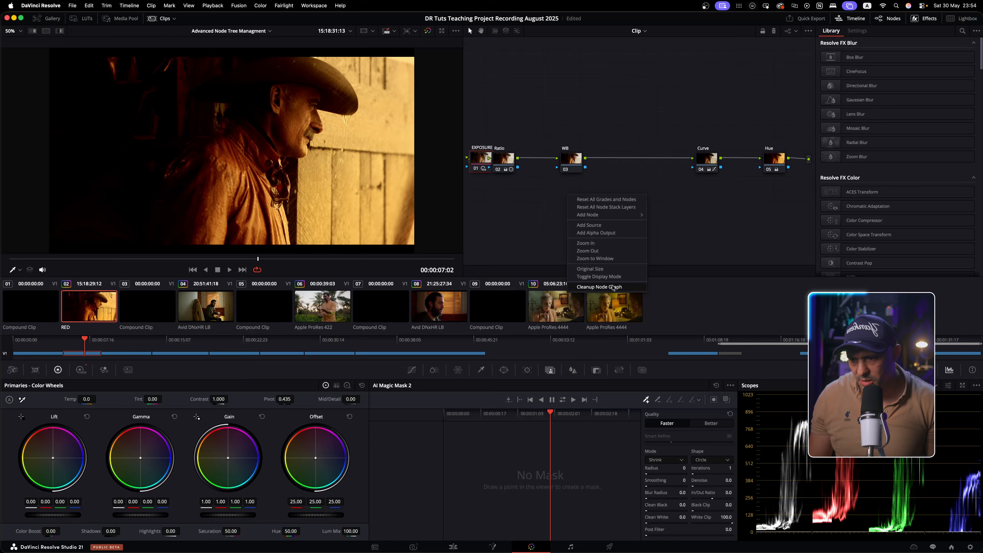
pyautogui.click(422, 496)
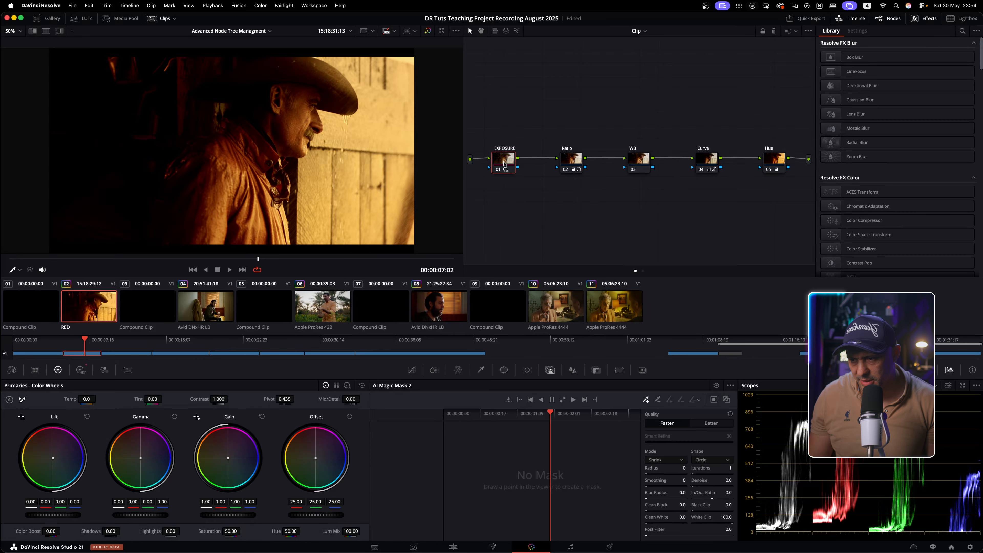
pyautogui.moveTo(504, 164)
pyautogui.mouseDown()
pyautogui.moveTo(510, 200)
pyautogui.moveTo(665, 223)
pyautogui.moveTo(751, 196)
pyautogui.moveTo(798, 159)
pyautogui.mouseUp()
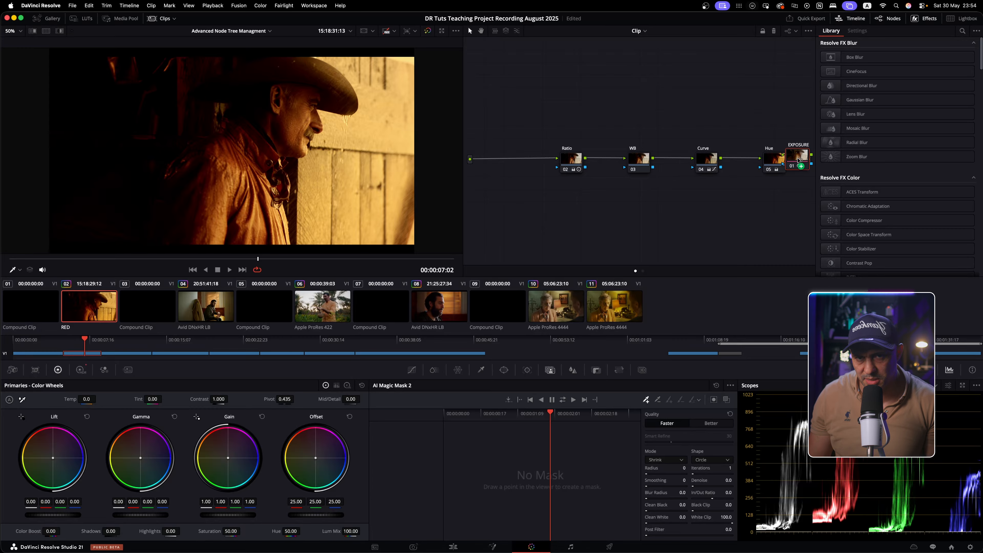
pyautogui.moveTo(798, 159); pyautogui.dragTo(798, 159)
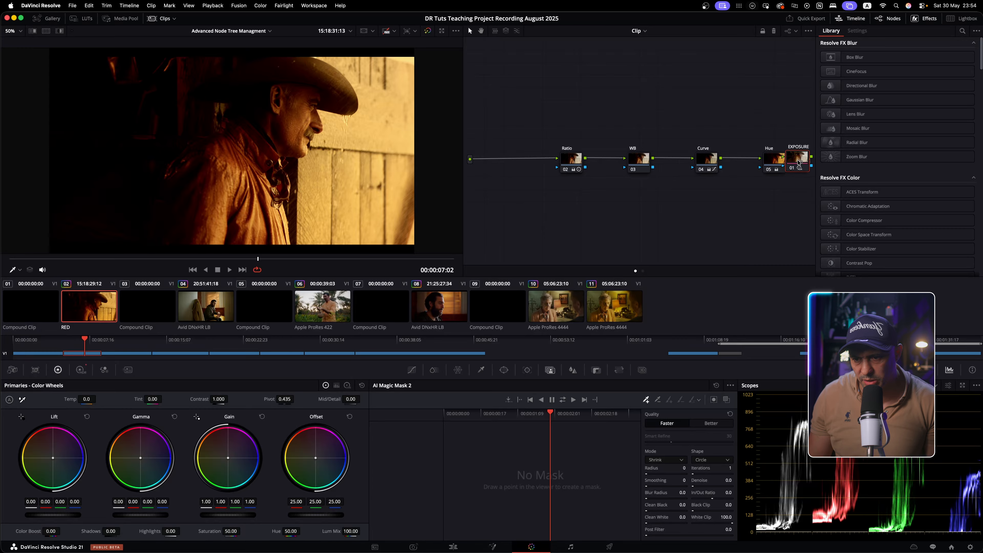
pyautogui.rightClick(747, 205)
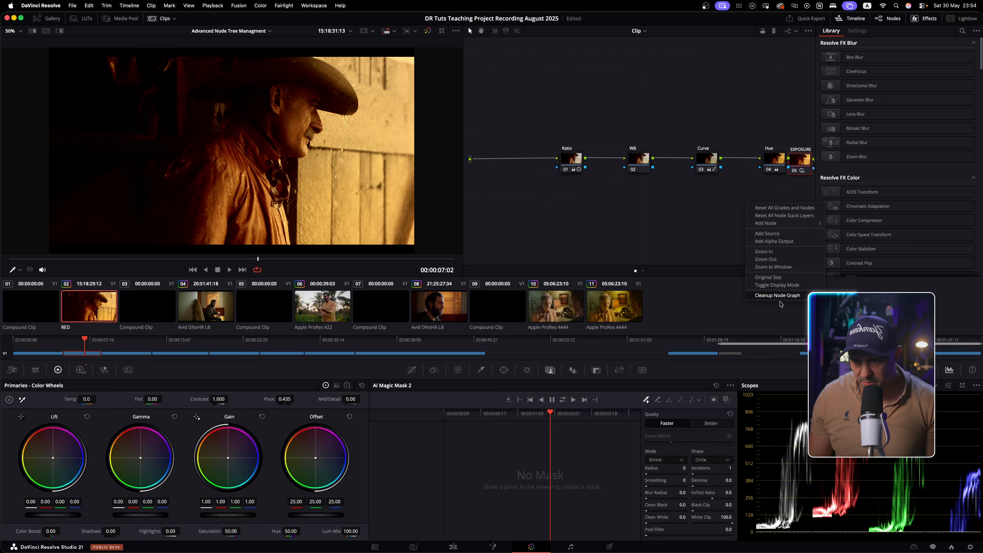
pyautogui.click(782, 300)
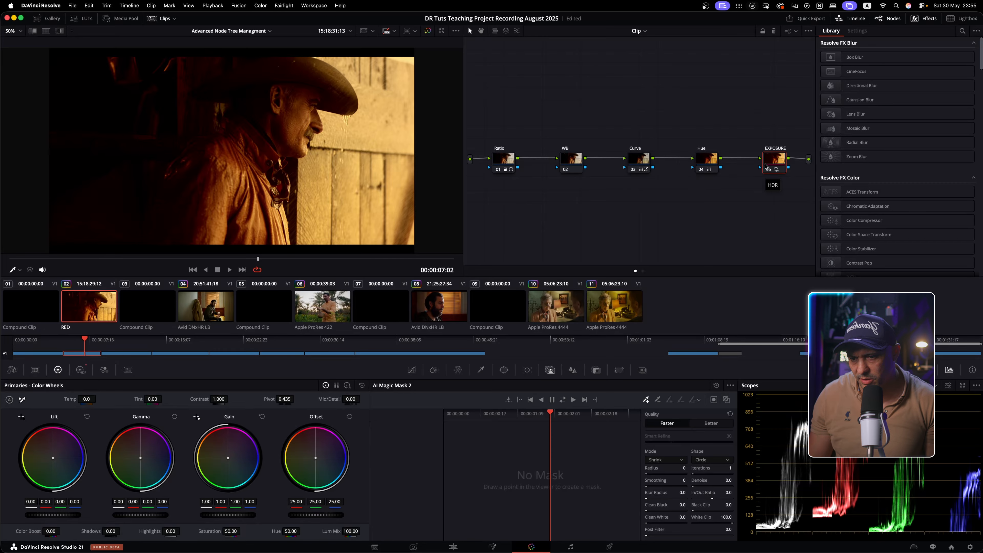
# Return EXPOSURE to the start of the chain and run Cleanup Node Graph
pyautogui.moveTo(765, 166); pyautogui.dragTo(478, 160)
pyautogui.rightClick(536, 200)
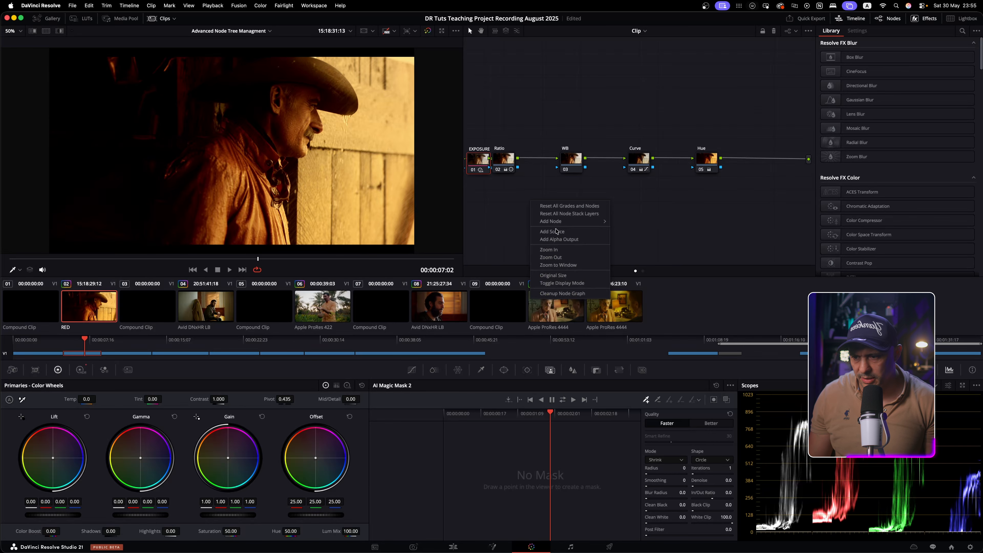
pyautogui.click(561, 273)
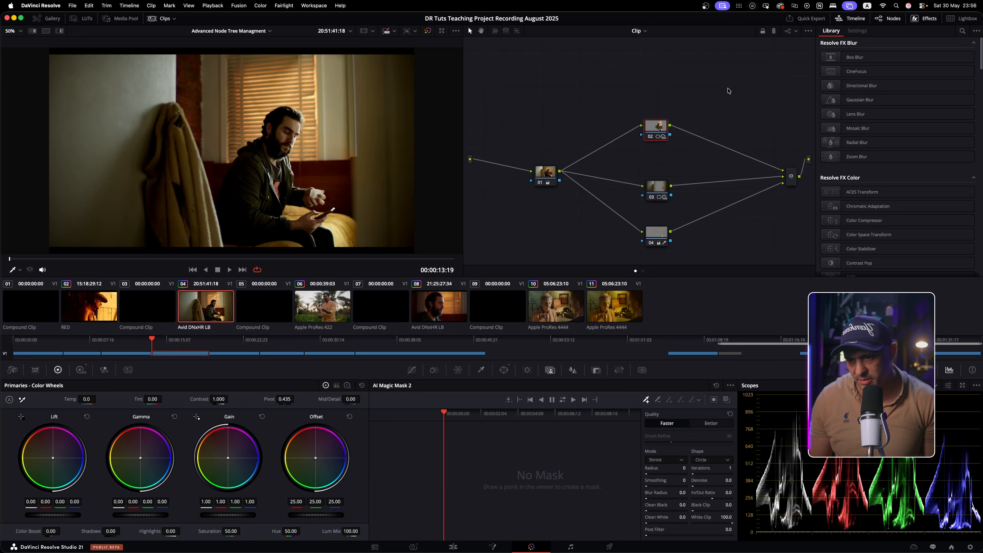
# Collapse nodes 02–04 into compound node 02 and straighten the graph into a line
pyautogui.moveTo(726, 88); pyautogui.dragTo(601, 258)
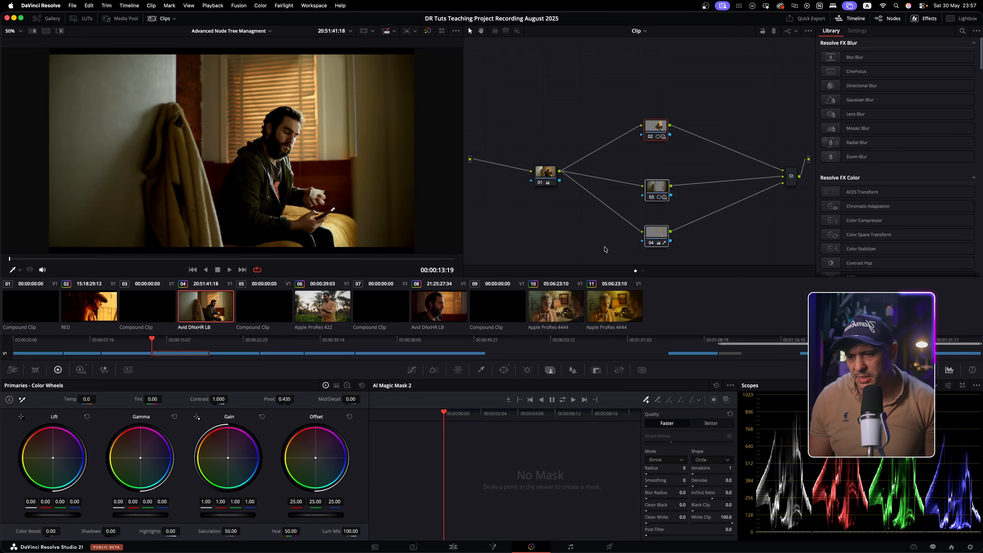
pyautogui.moveTo(720, 94); pyautogui.dragTo(569, 256)
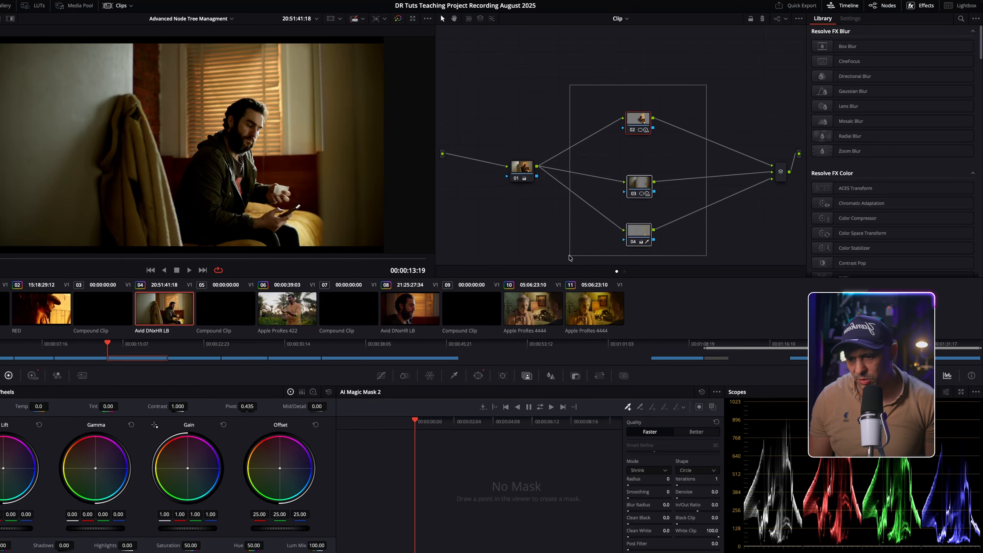
pyautogui.rightClick(639, 232)
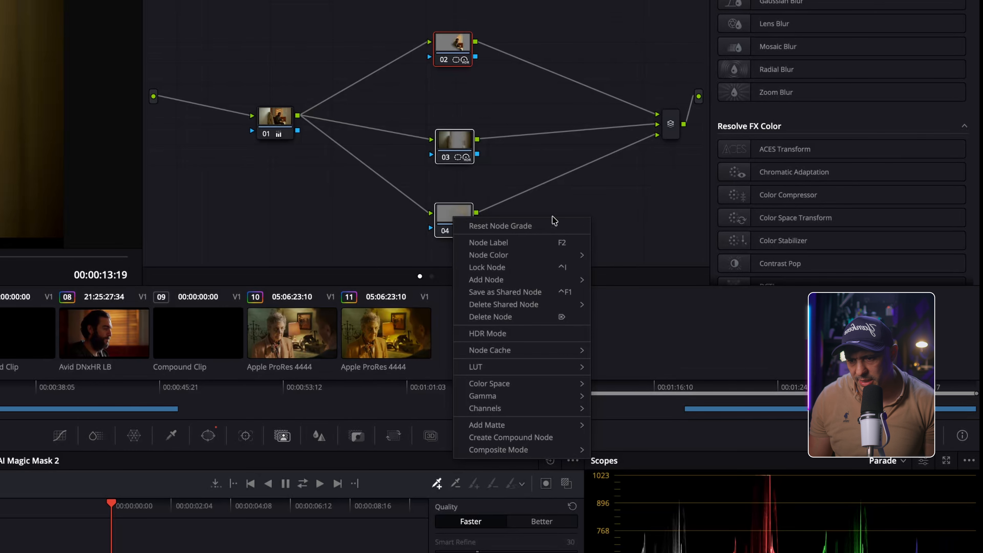
pyautogui.moveTo(553, 449)
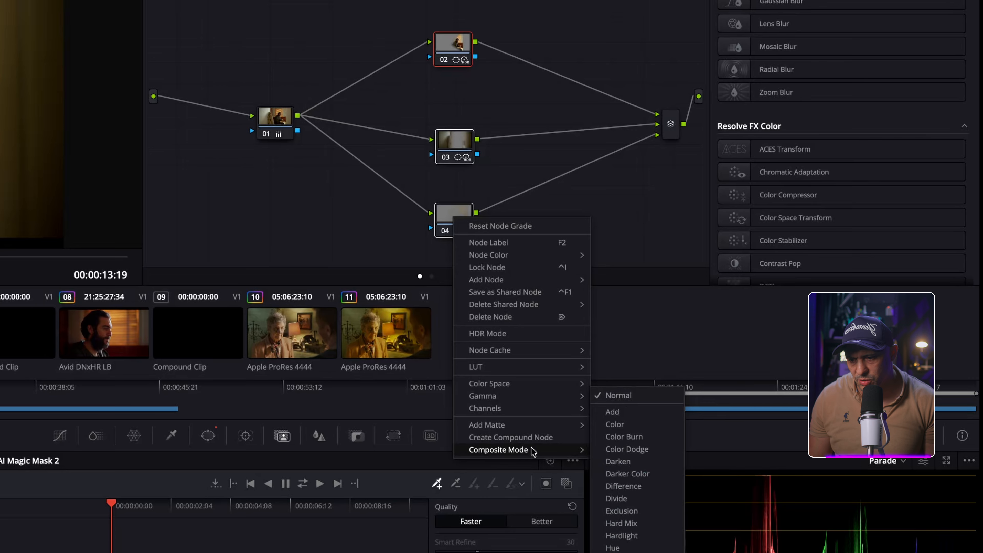
pyautogui.click(511, 437)
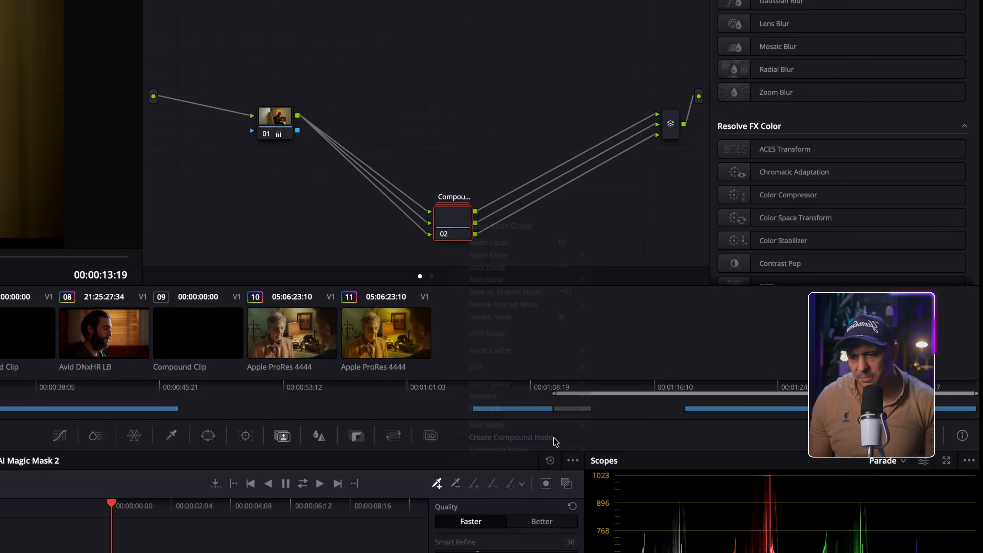
pyautogui.rightClick(494, 85)
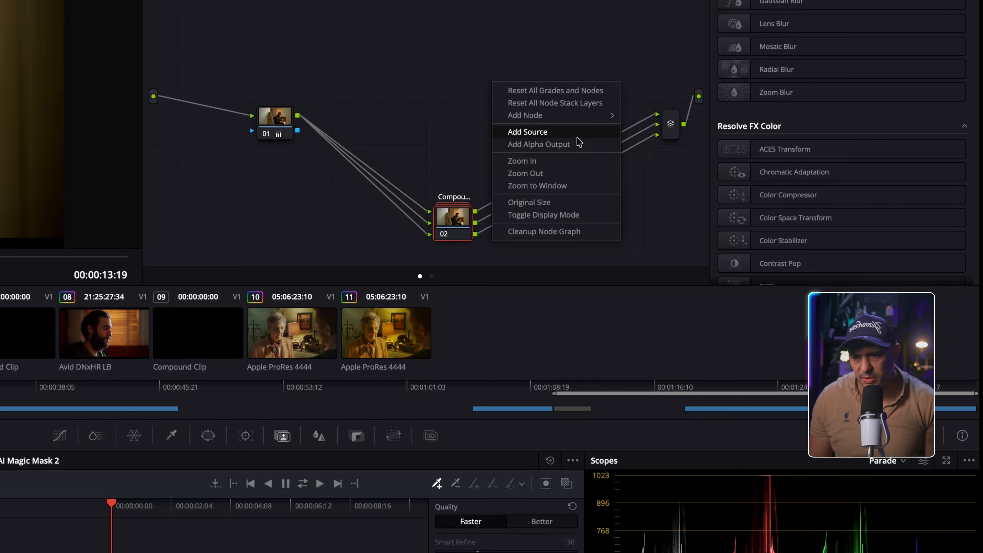
pyautogui.click(566, 229)
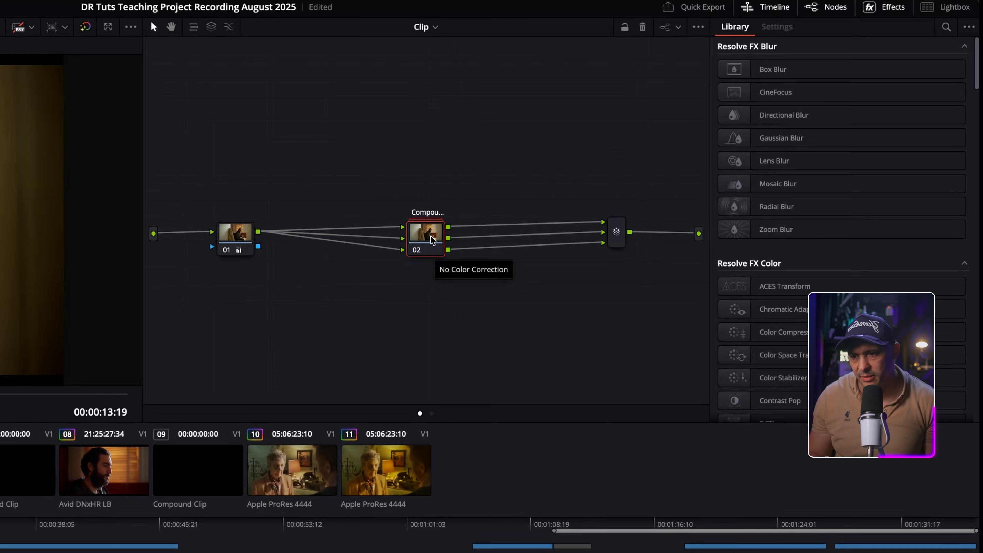
# Inside compound node 02, stack nodes 01–03 closer together, then exit and reopen it
pyautogui.doubleClick(431, 237)
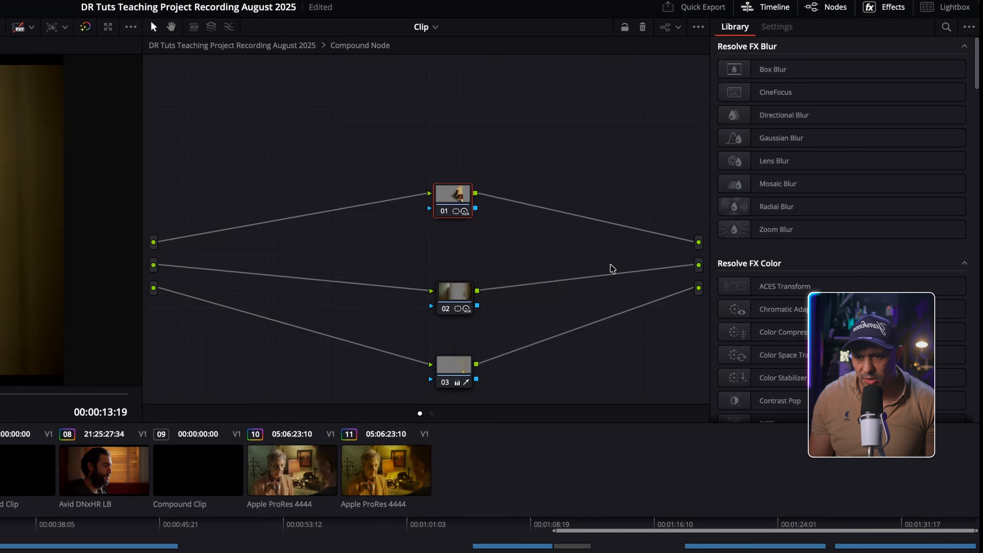
pyautogui.moveTo(460, 209); pyautogui.dragTo(460, 193)
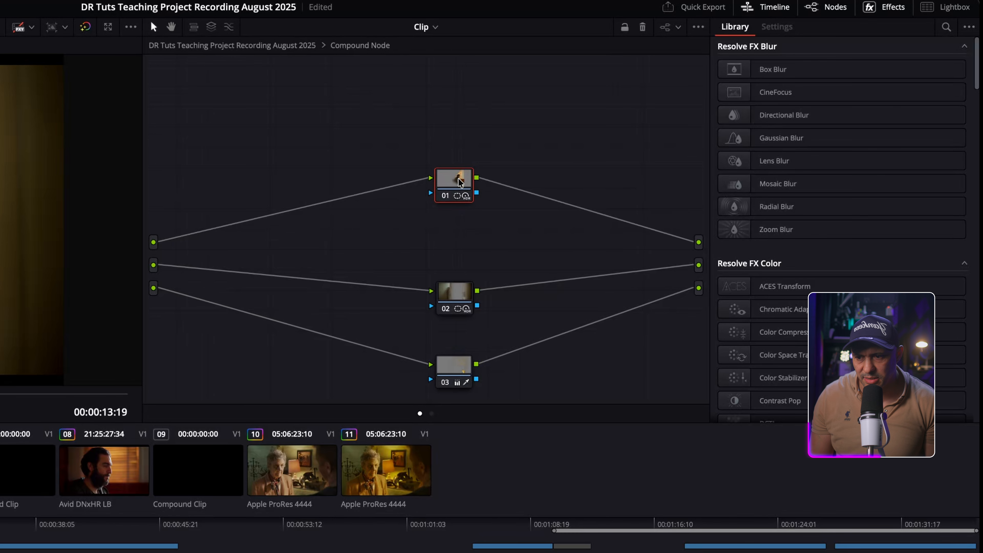
pyautogui.moveTo(460, 298); pyautogui.dragTo(450, 228)
pyautogui.moveTo(456, 368); pyautogui.dragTo(447, 302)
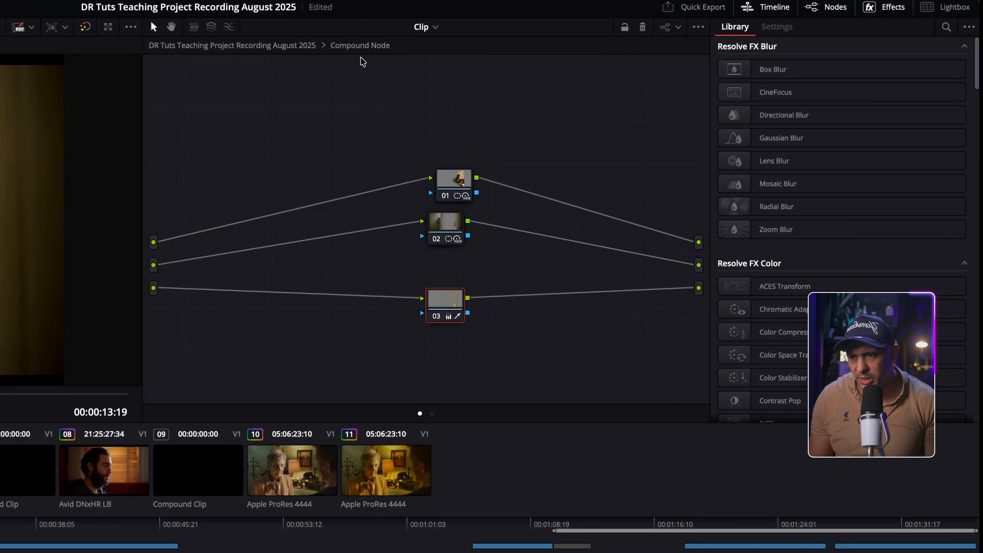
pyautogui.click(282, 49)
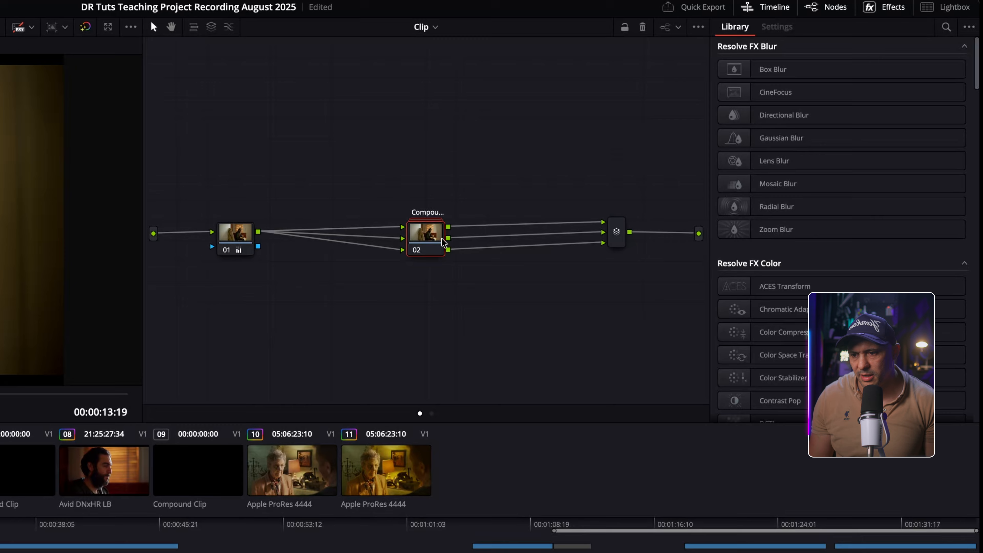
pyautogui.doubleClick(429, 243)
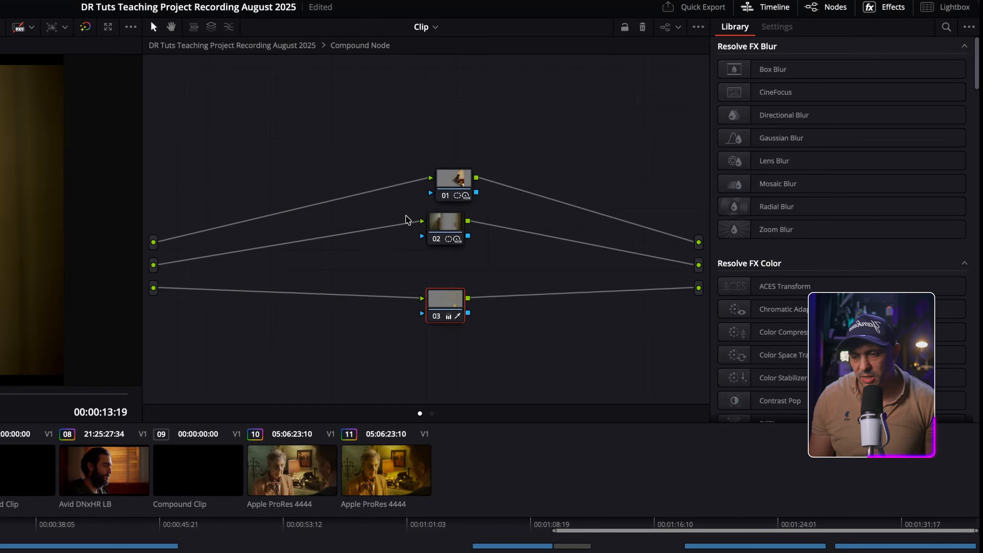
# Select all nodes inside the compound node and run Cleanup Node Graph
pyautogui.moveTo(532, 110); pyautogui.dragTo(421, 332)
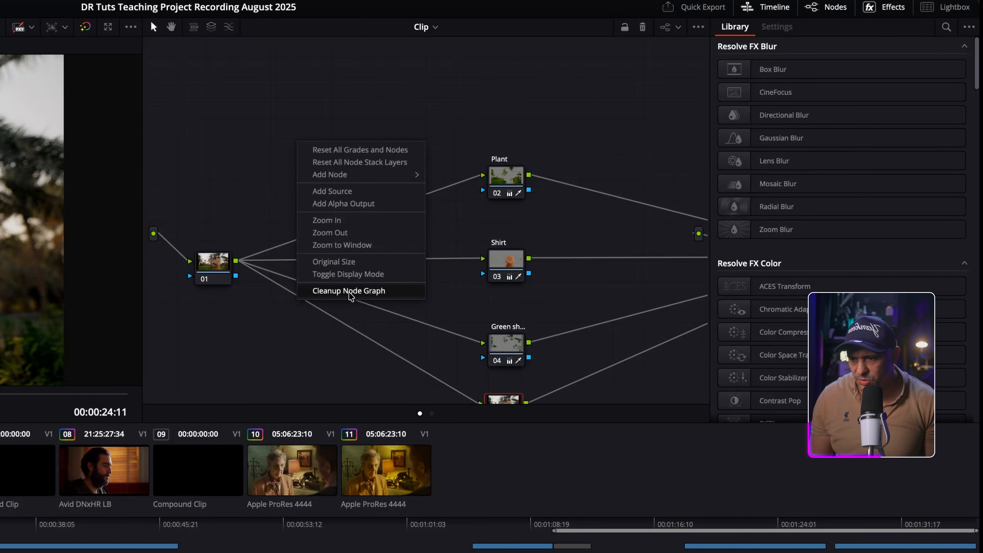
pyautogui.rightClick(235, 114)
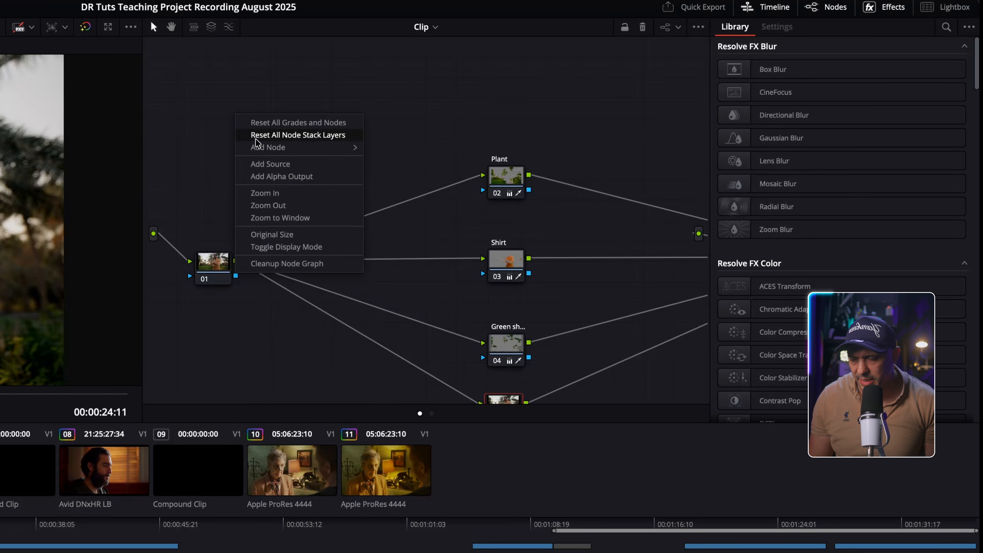
pyautogui.click(291, 263)
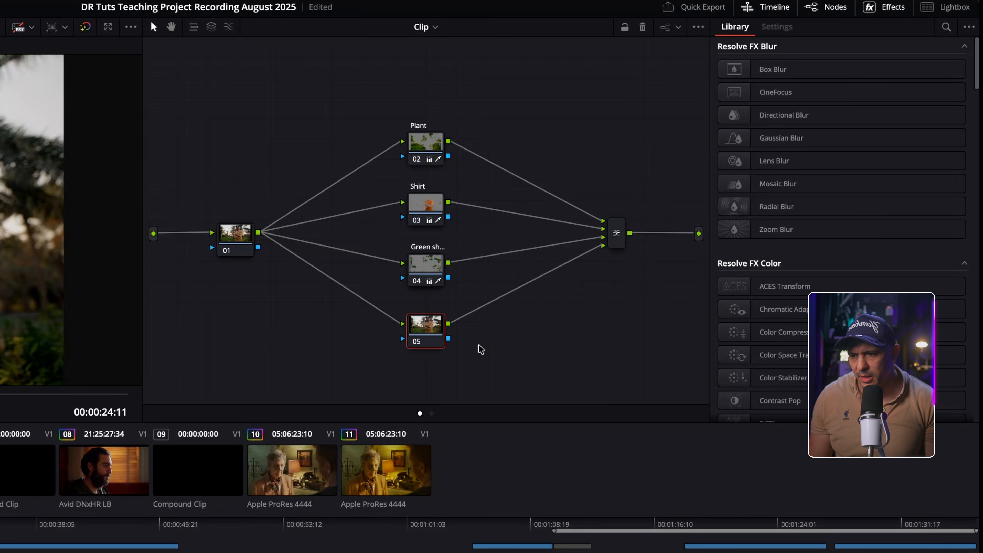
pyautogui.rightClick(490, 340)
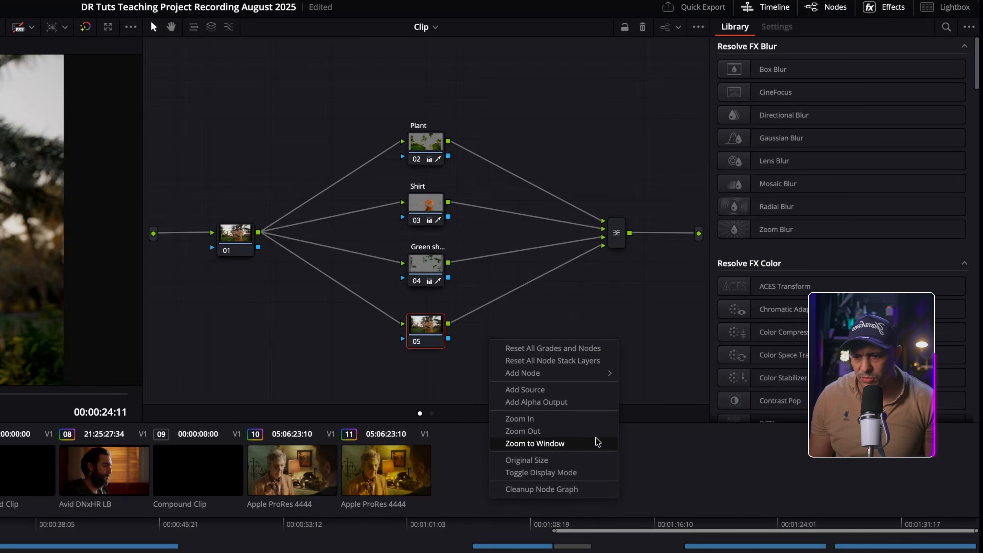
pyautogui.click(580, 307)
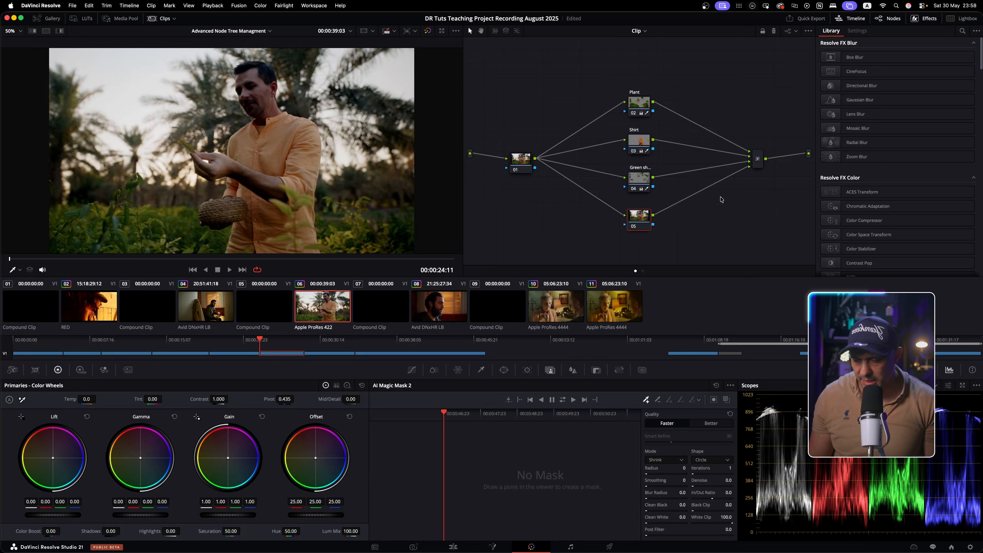
# Fit the whole node graph to the window and select node 01
pyautogui.scroll(5, 721, 200)
pyautogui.scroll(-5, 721, 200)
pyautogui.scroll(3, 722, 200)
pyautogui.scroll(-4, 722, 199)
pyautogui.scroll(3, 721, 200)
pyautogui.scroll(-3, 721, 200)
pyautogui.scroll(4, 722, 199)
pyautogui.rightClick(709, 176)
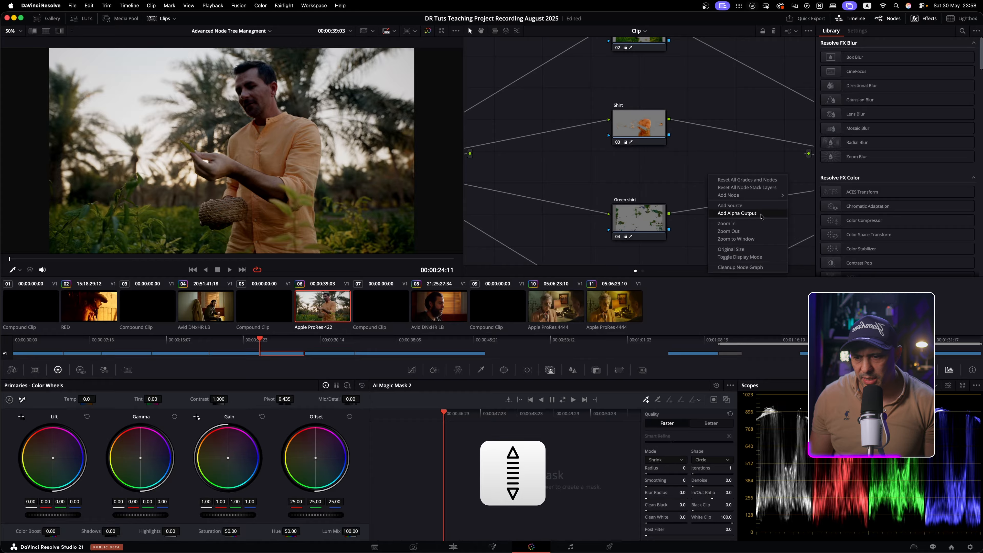
pyautogui.click(736, 239)
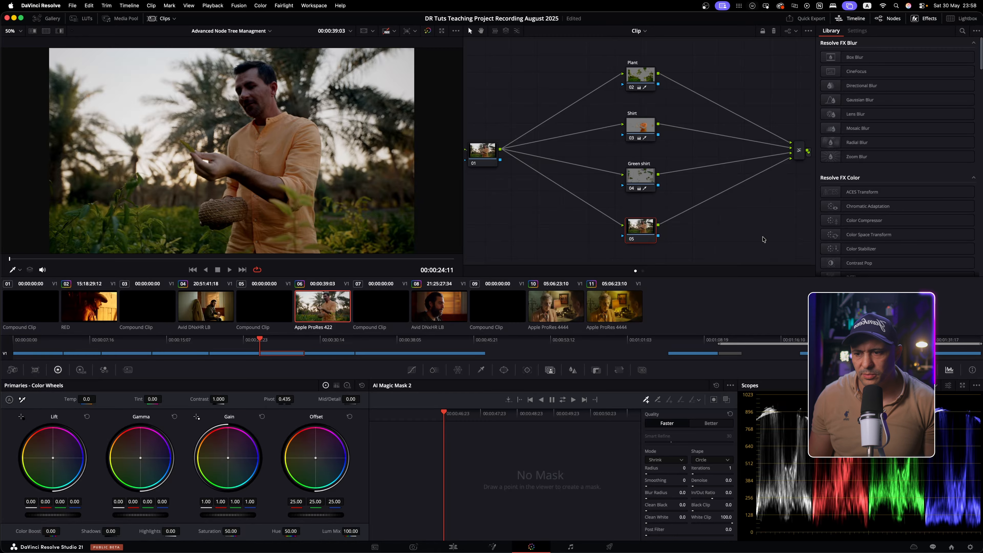
pyautogui.click(529, 157)
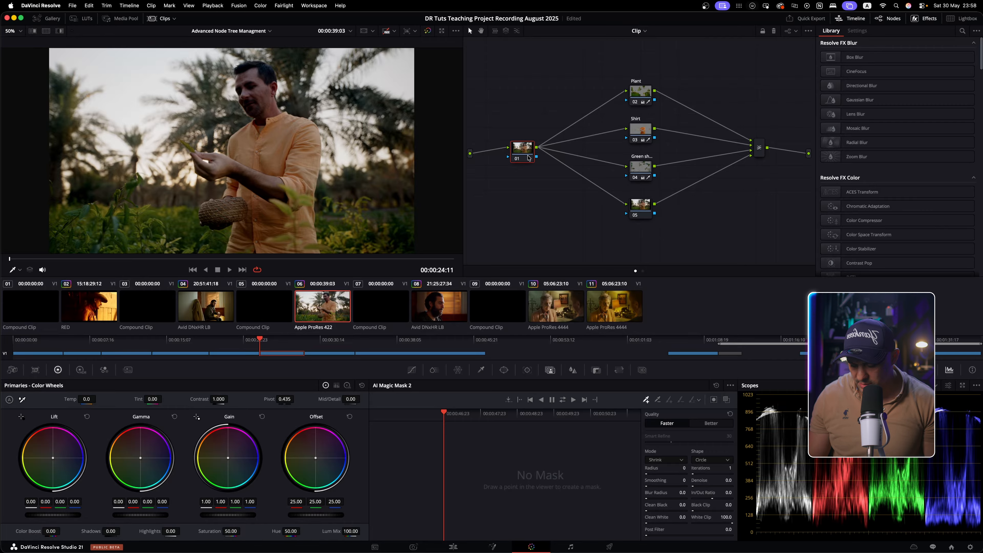
# Add four serial nodes after 01 with Shift+S, then clean nodes 01–05 into a straight row
pyautogui.hotkey('shift', 's')
pyautogui.hotkey('shift', 's')
pyautogui.hotkey('shift', 's')
pyautogui.hotkey('shift', 's')
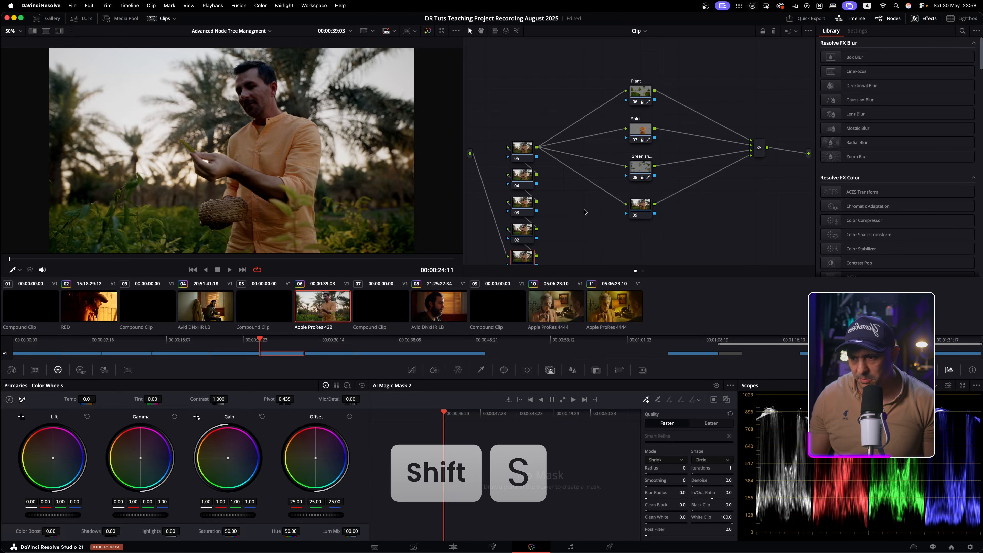
pyautogui.scroll(-3, 569, 214)
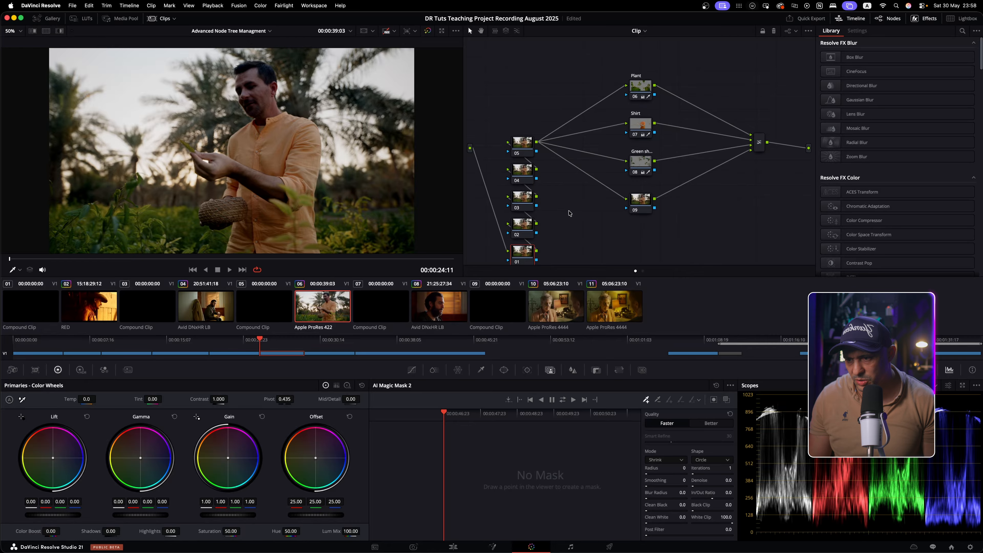
pyautogui.click(519, 134)
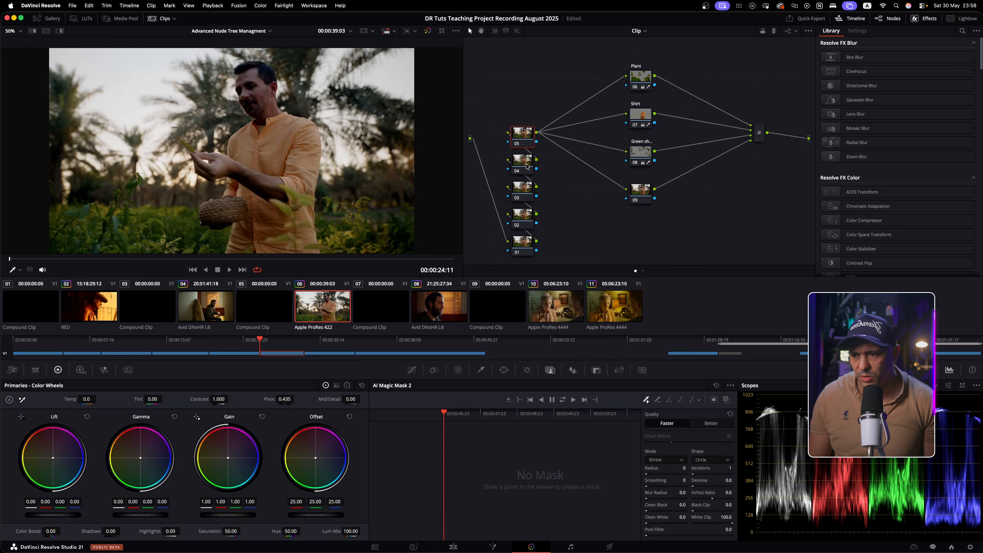
pyautogui.moveTo(521, 170)
pyautogui.mouseDown()
pyautogui.moveTo(479, 180)
pyautogui.moveTo(522, 178)
pyautogui.mouseUp()
pyautogui.moveTo(523, 219); pyautogui.dragTo(484, 213)
pyautogui.moveTo(525, 241); pyautogui.dragTo(526, 208)
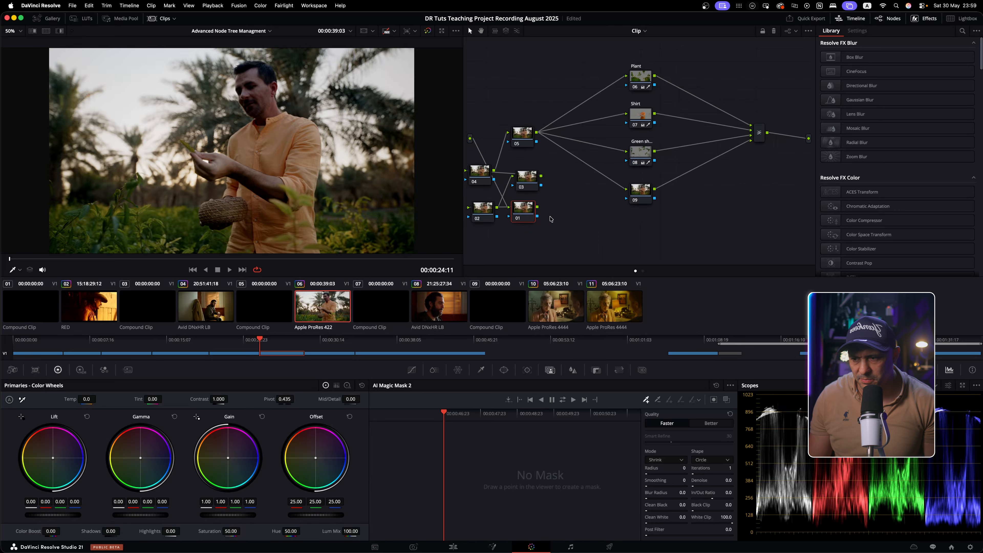
pyautogui.rightClick(602, 224)
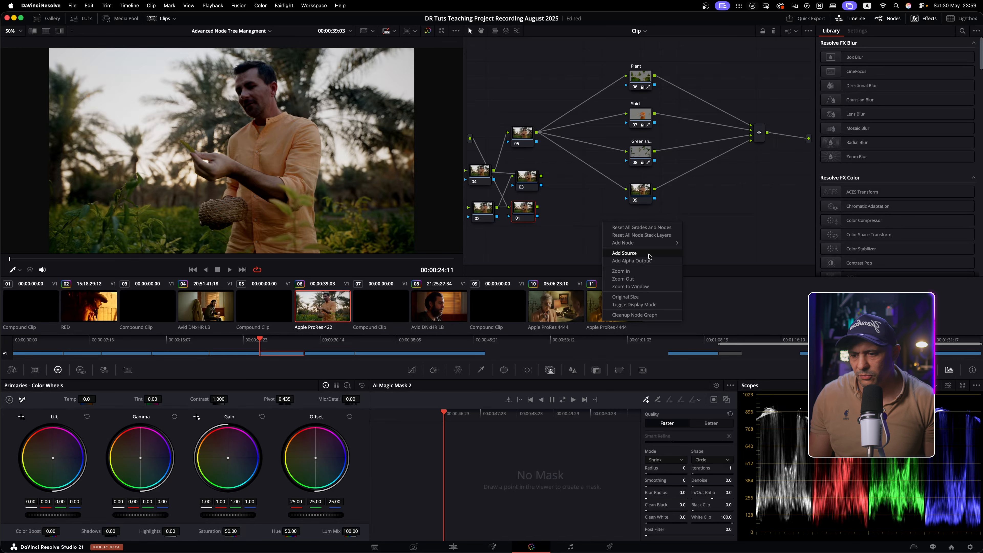
pyautogui.click(659, 314)
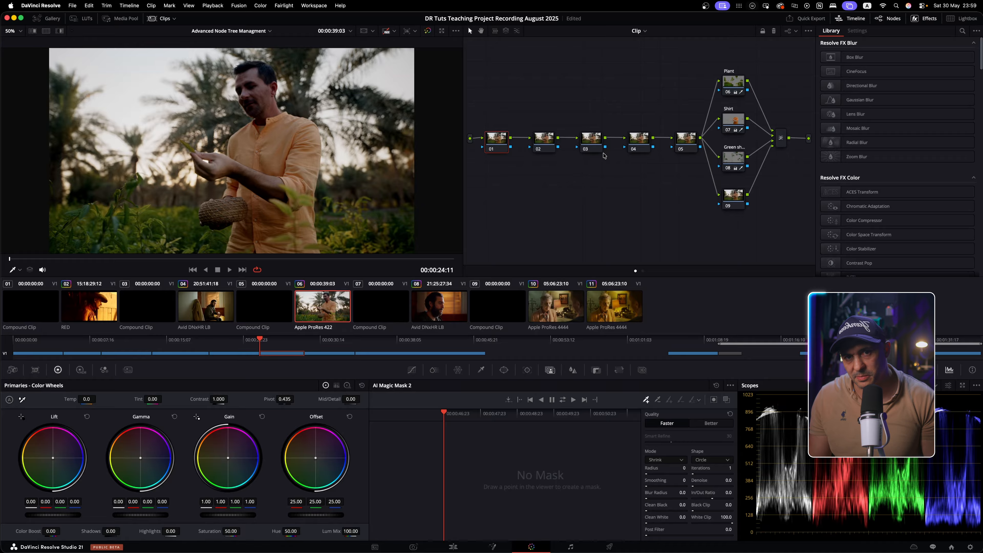
pyautogui.rightClick(613, 182)
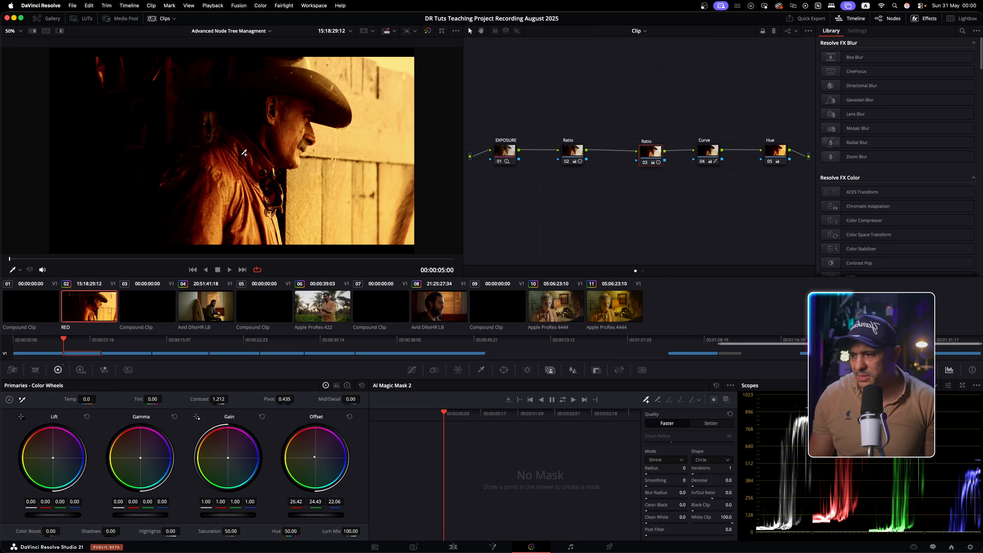
pyautogui.click(209, 302)
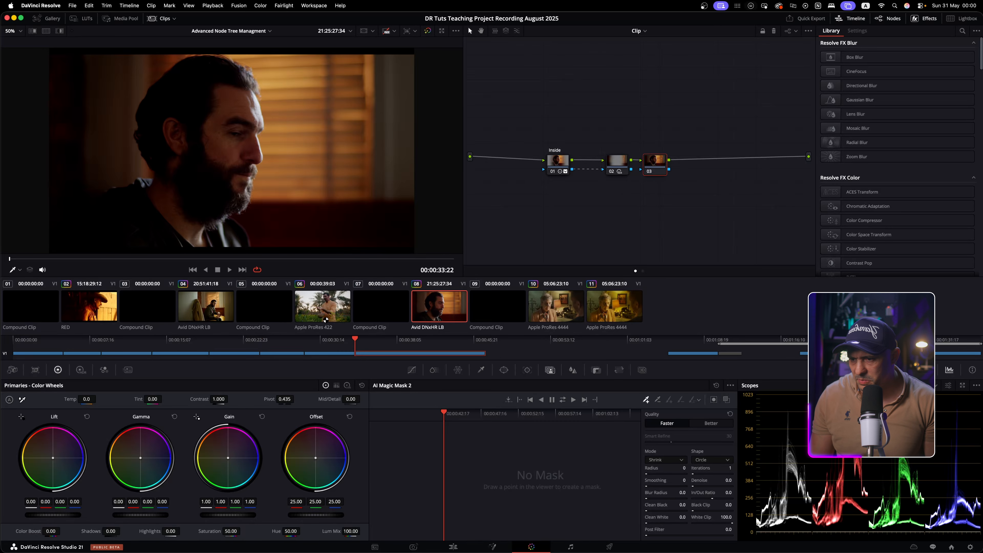
pyautogui.click(326, 319)
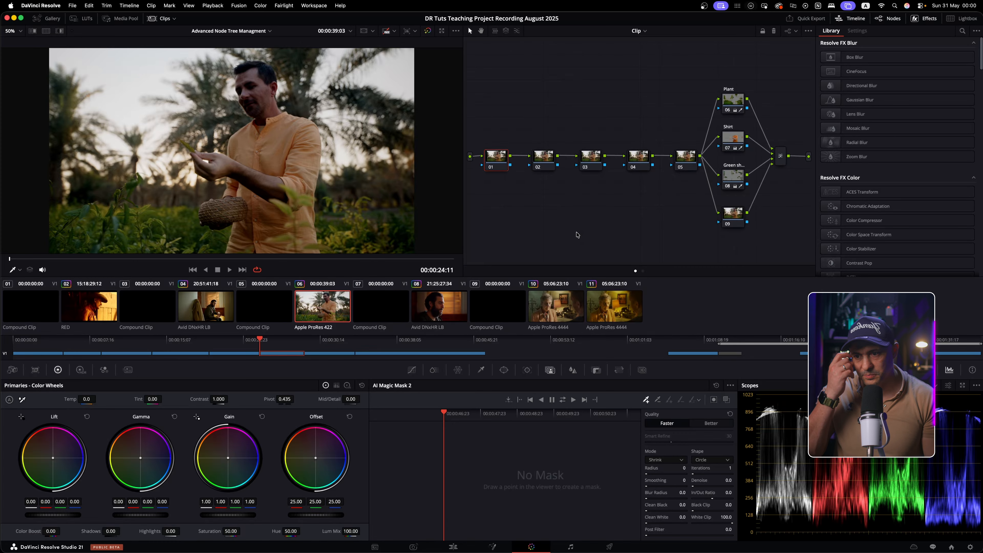
pyautogui.click(50, 20)
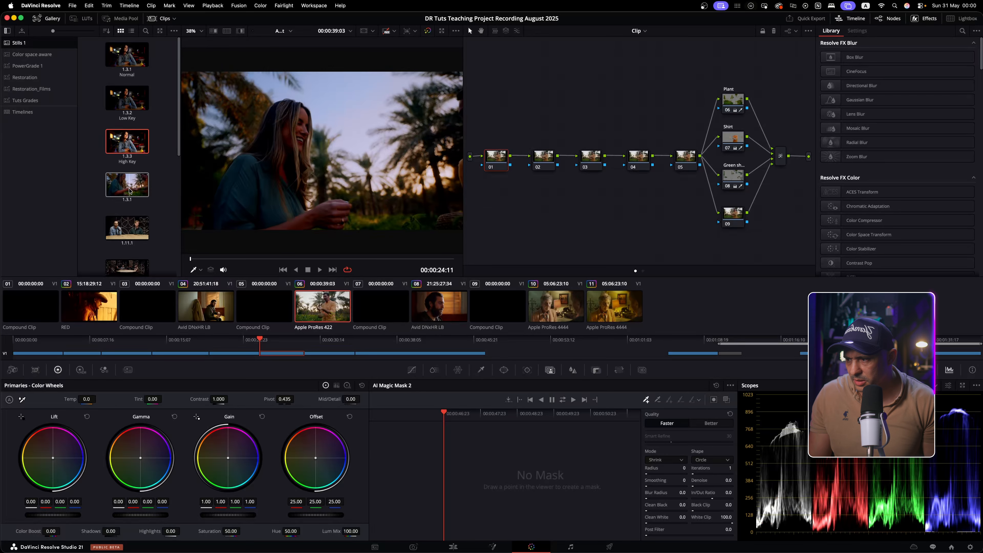
# Choose Display Node Graph for still 1.3.1 in the Gallery
pyautogui.rightClick(116, 178)
pyautogui.click(116, 176)
pyautogui.rightClick(114, 175)
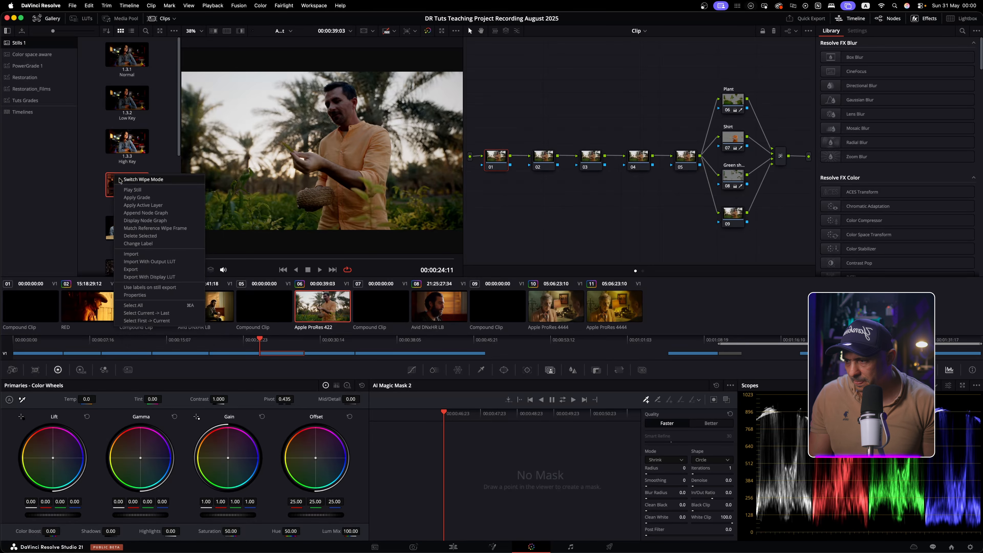
pyautogui.click(183, 221)
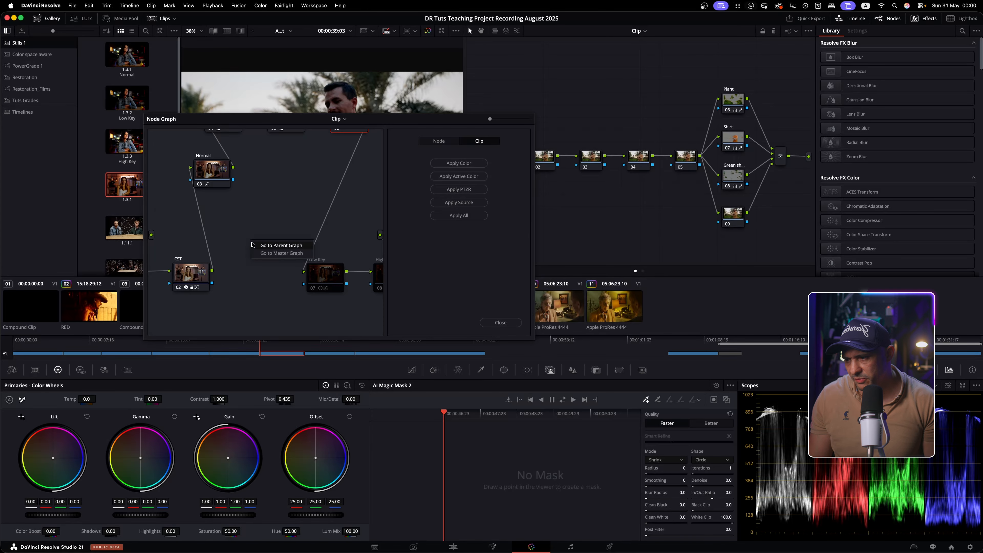
# Switch the floating graph's dropdown to Timeline and back to Clip
pyautogui.click(344, 120)
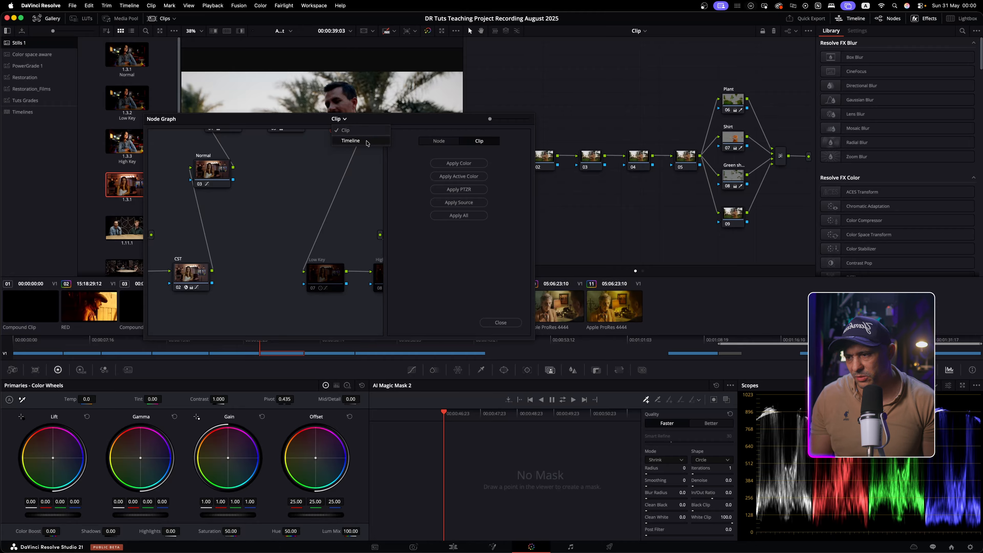
pyautogui.click(356, 140)
pyautogui.click(339, 119)
pyautogui.click(340, 129)
# Zoom to show all of the still's nodes and drag the floating graph clear of the viewer
pyautogui.scroll(-5, 293, 221)
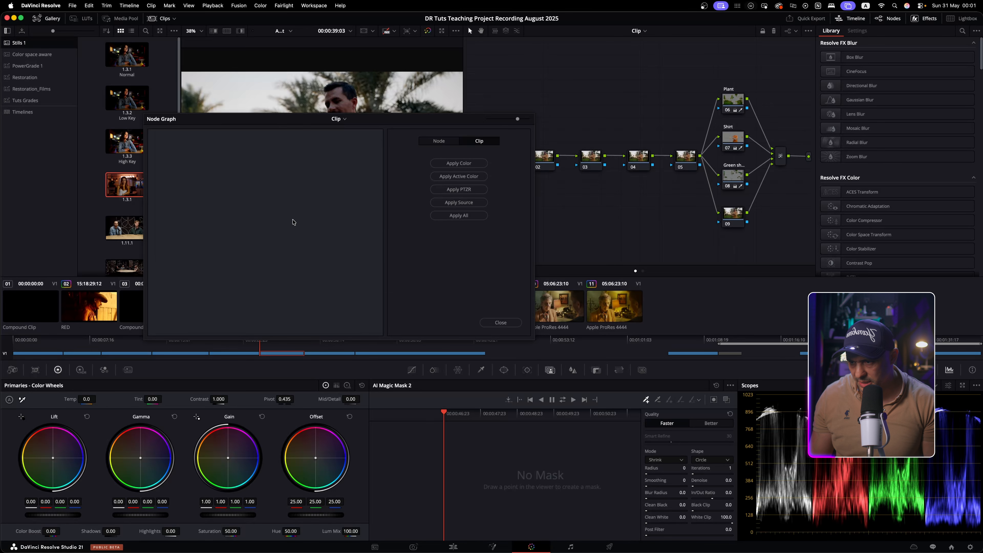
pyautogui.moveTo(488, 119); pyautogui.dragTo(508, 122)
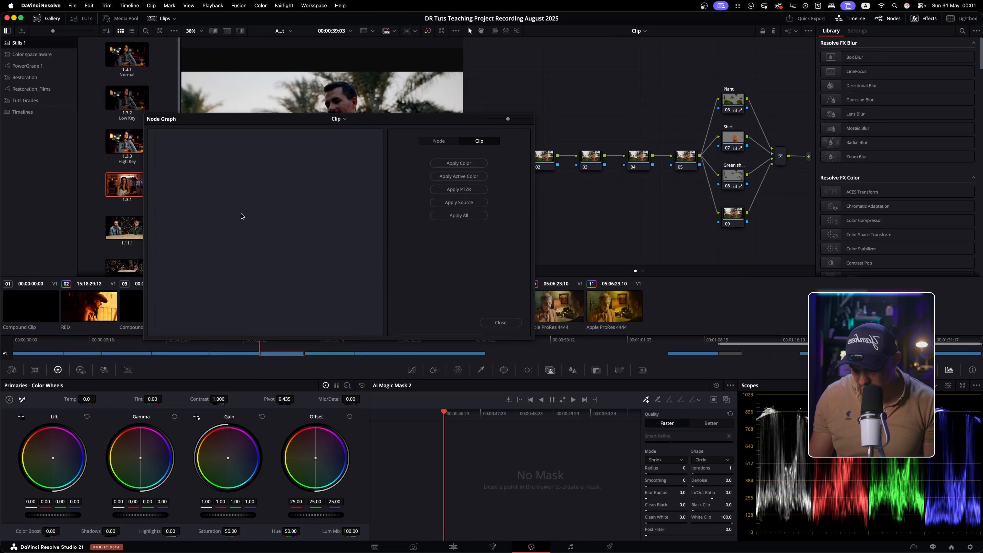
pyautogui.scroll(-5, 248, 219)
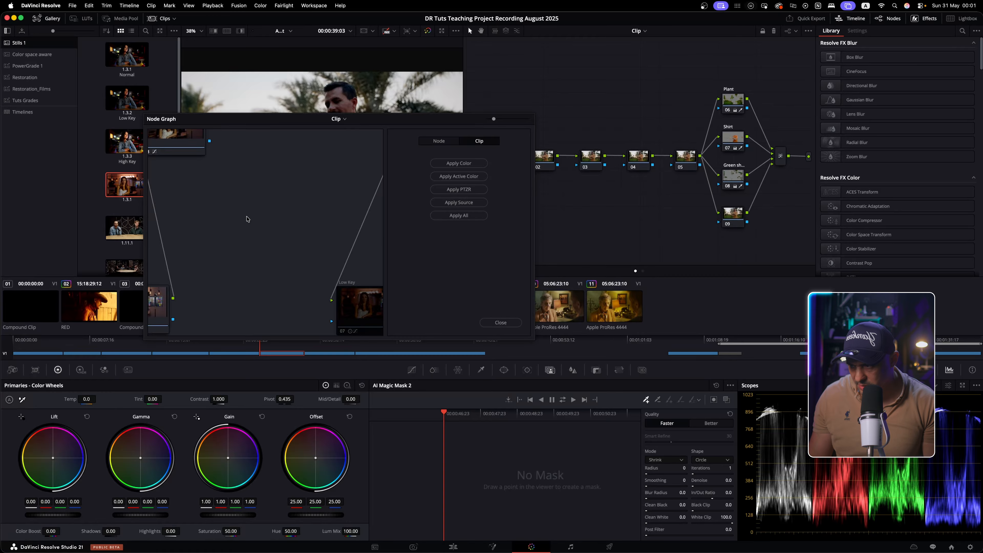
pyautogui.scroll(5, 248, 219)
pyautogui.scroll(-5, 248, 219)
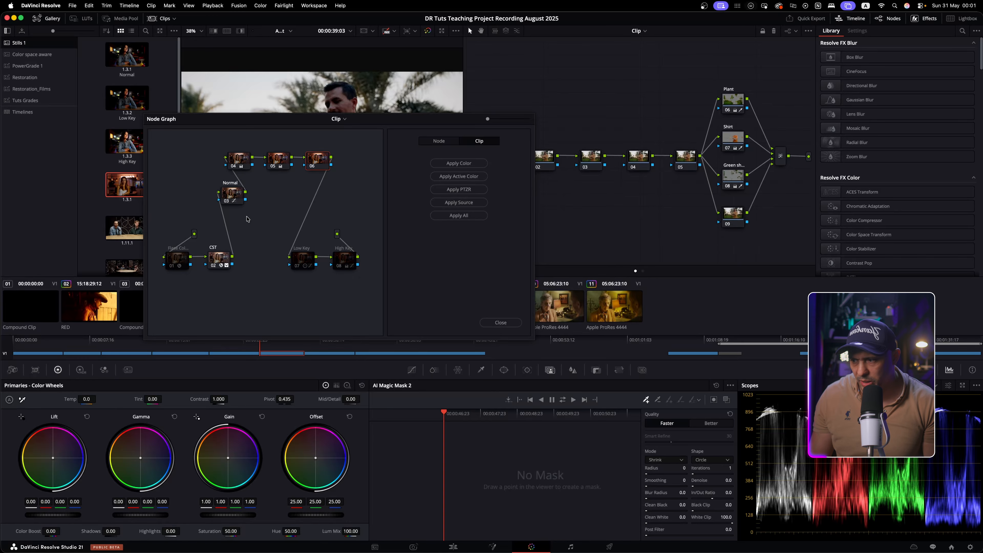
pyautogui.moveTo(234, 196); pyautogui.dragTo(126, 192)
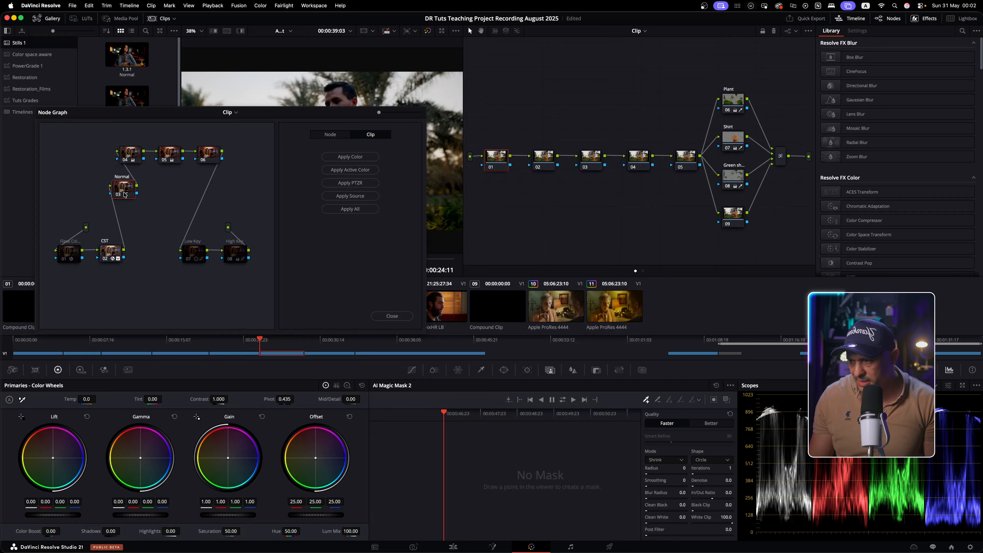
pyautogui.moveTo(125, 195); pyautogui.dragTo(201, 248)
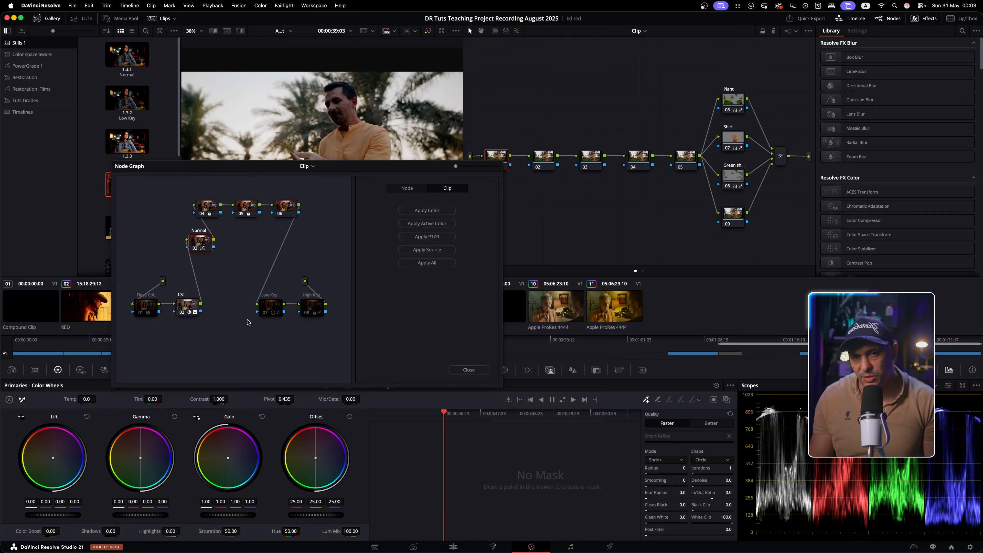
# Copy the still's Normal node and nodes 04 and 05 onto the clip's nodes 03, 04 and 05
pyautogui.click(201, 244)
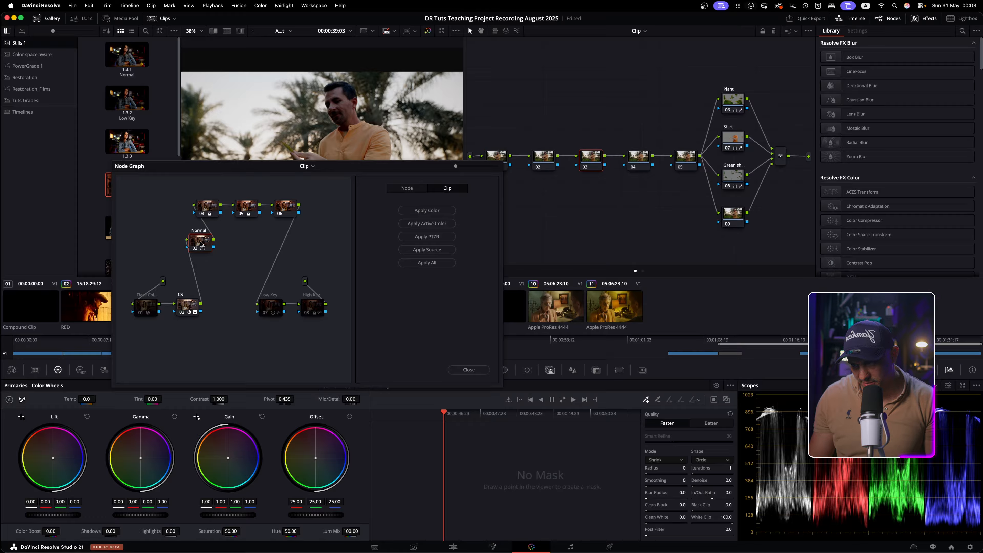
pyautogui.moveTo(202, 245); pyautogui.dragTo(593, 166)
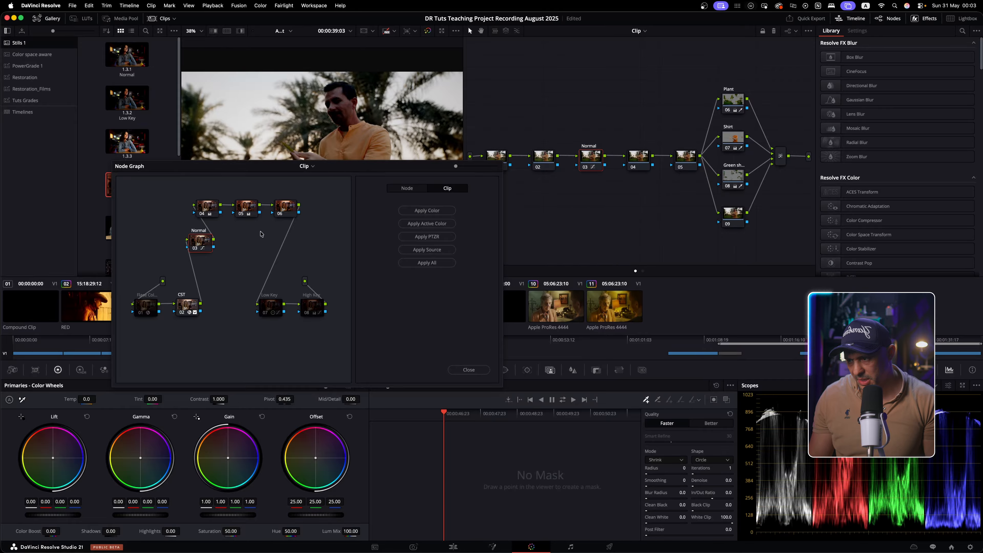
pyautogui.moveTo(201, 211); pyautogui.dragTo(643, 154)
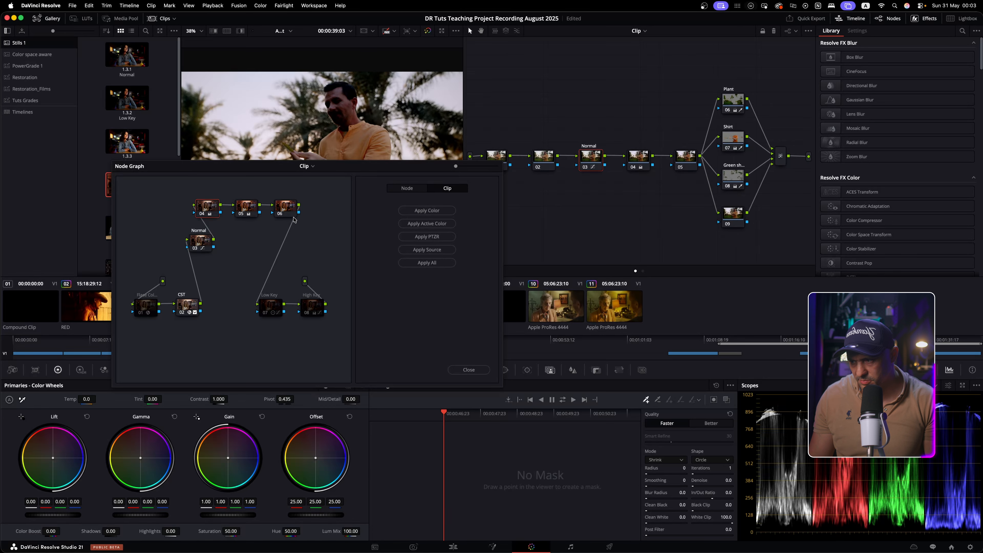
pyautogui.moveTo(250, 210); pyautogui.dragTo(675, 161)
pyautogui.moveTo(351, 170); pyautogui.dragTo(342, 293)
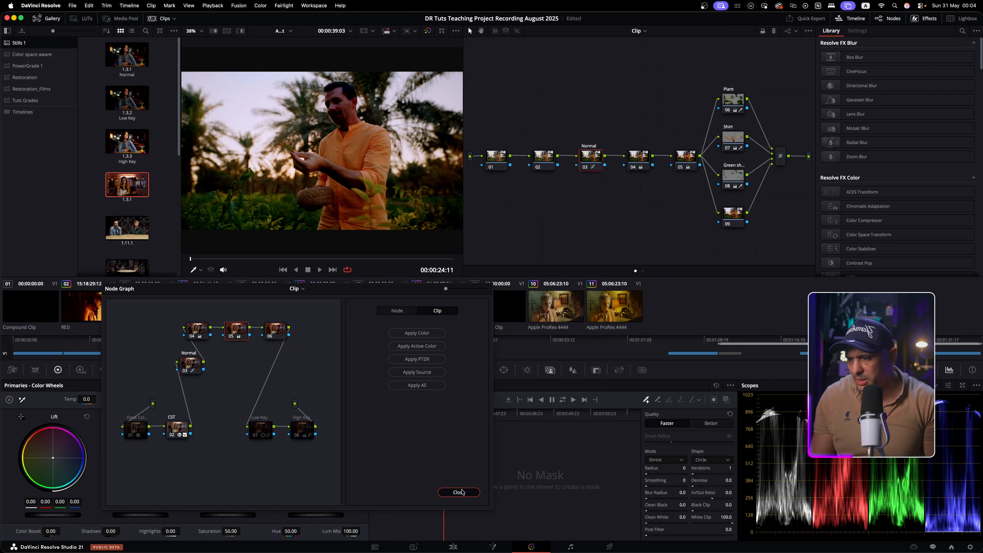
# Close the floating still graph and apply still 1.3.1's full grade to the orange-shirt clip
pyautogui.click(449, 492)
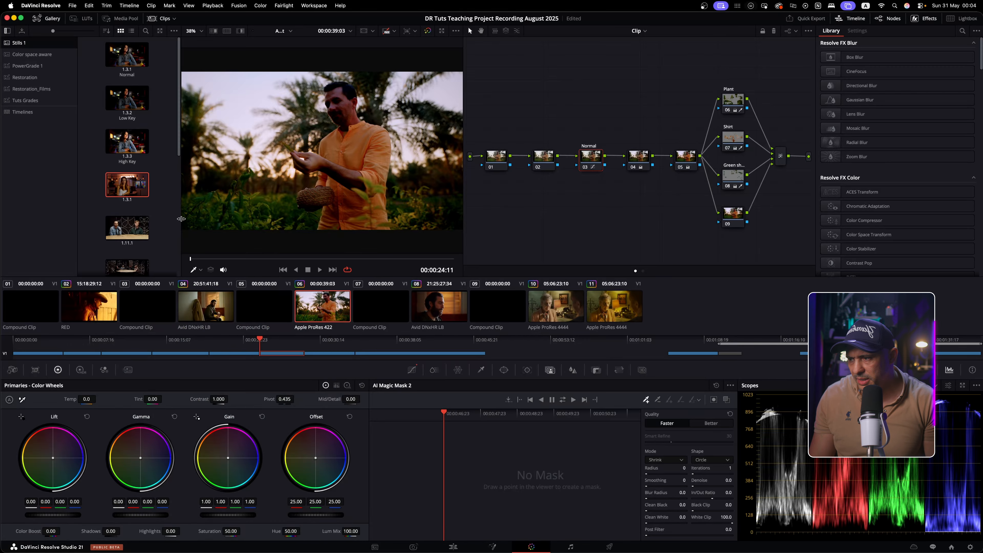
pyautogui.rightClick(129, 184)
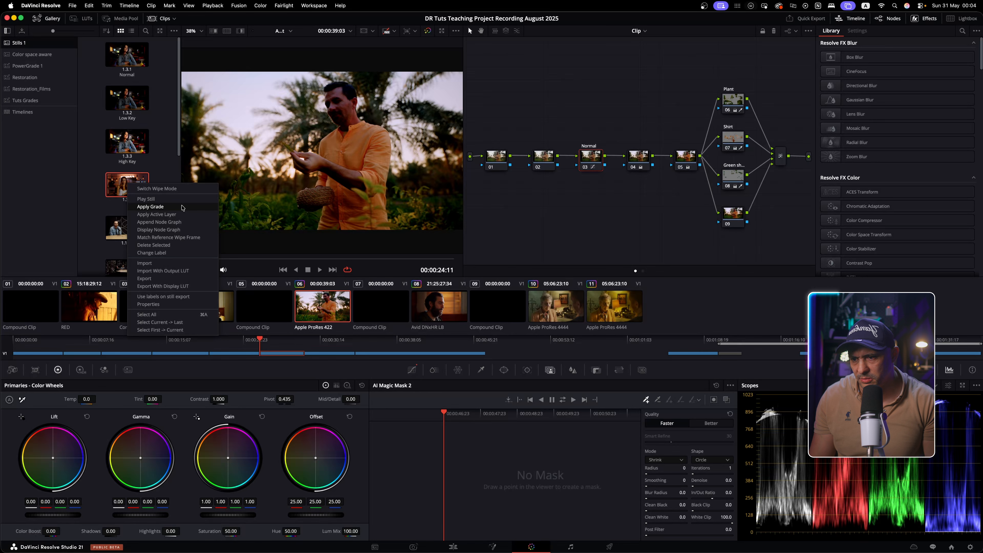
pyautogui.click(151, 206)
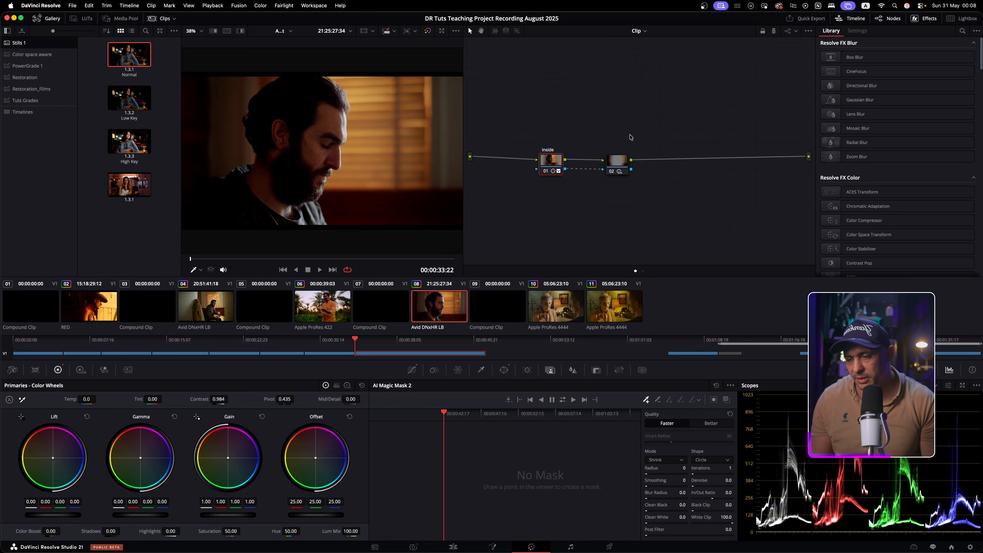
# Select nodes 01 and 02 on clip 08, scrub the viewer to 00:00:41:06, and open the viewer's menu
pyautogui.moveTo(536, 167); pyautogui.dragTo(526, 179)
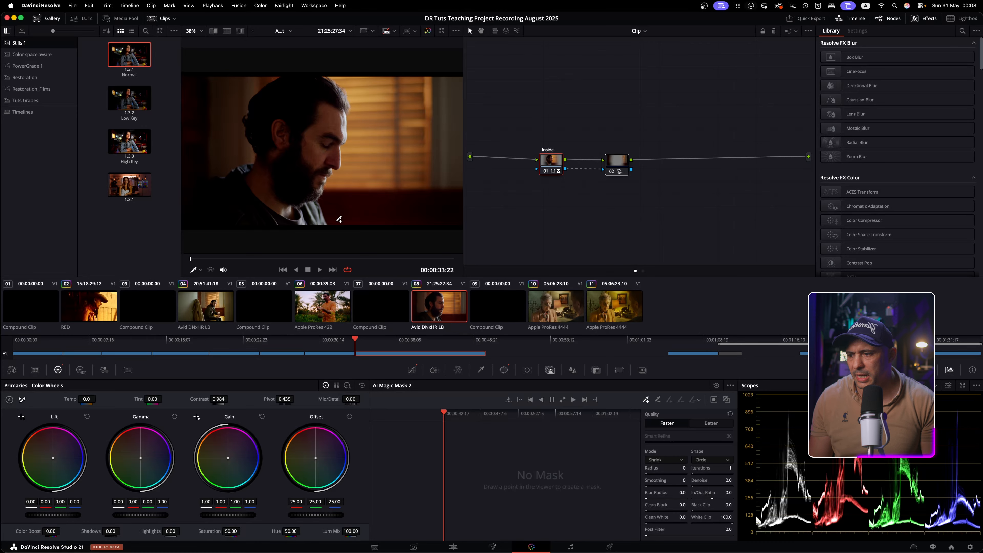
pyautogui.click(276, 259)
pyautogui.moveTo(285, 265); pyautogui.dragTo(340, 260)
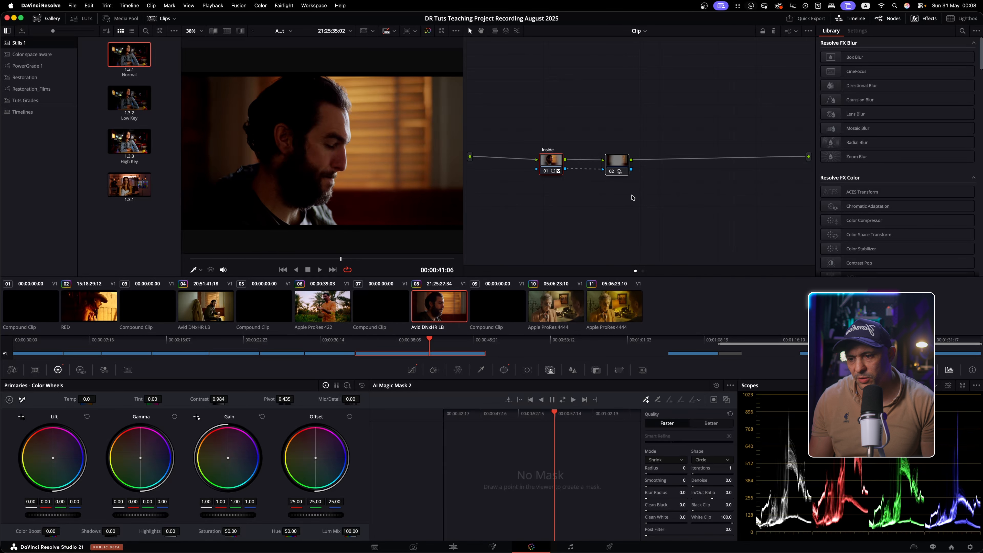
pyautogui.rightClick(333, 147)
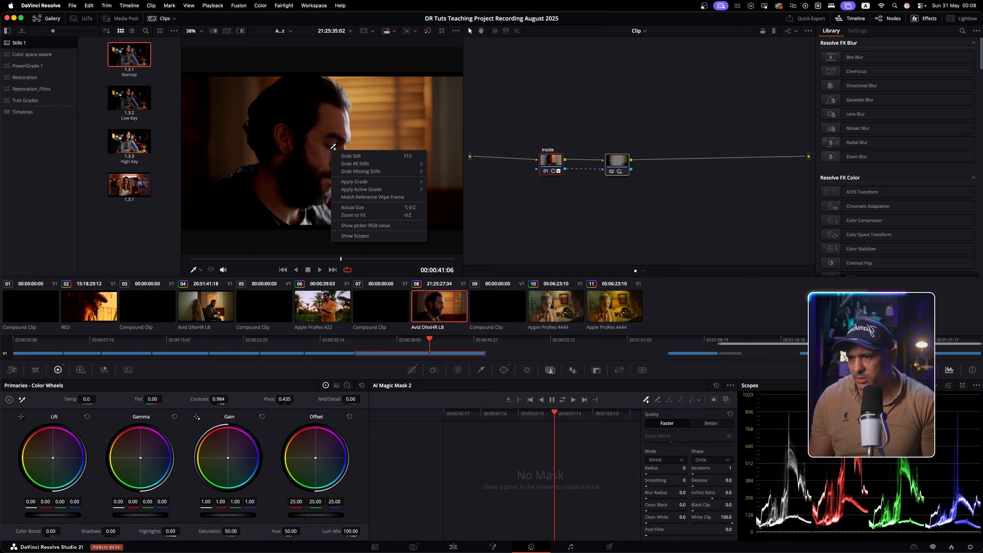
# Grab clip 08's frame as still 1.8.1, then inspect nodes 03 and 04 on clip 06
pyautogui.click(396, 156)
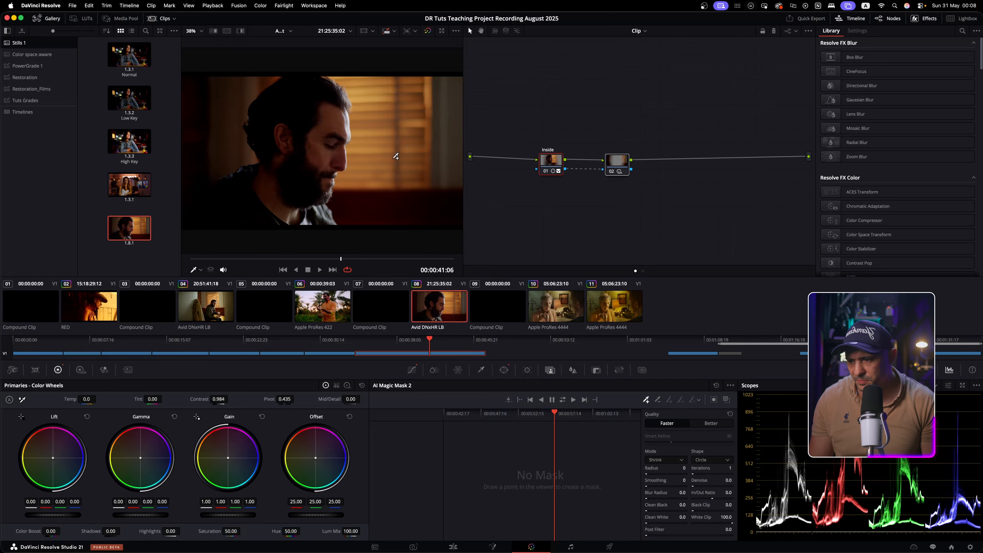
pyautogui.click(342, 306)
pyautogui.click(567, 159)
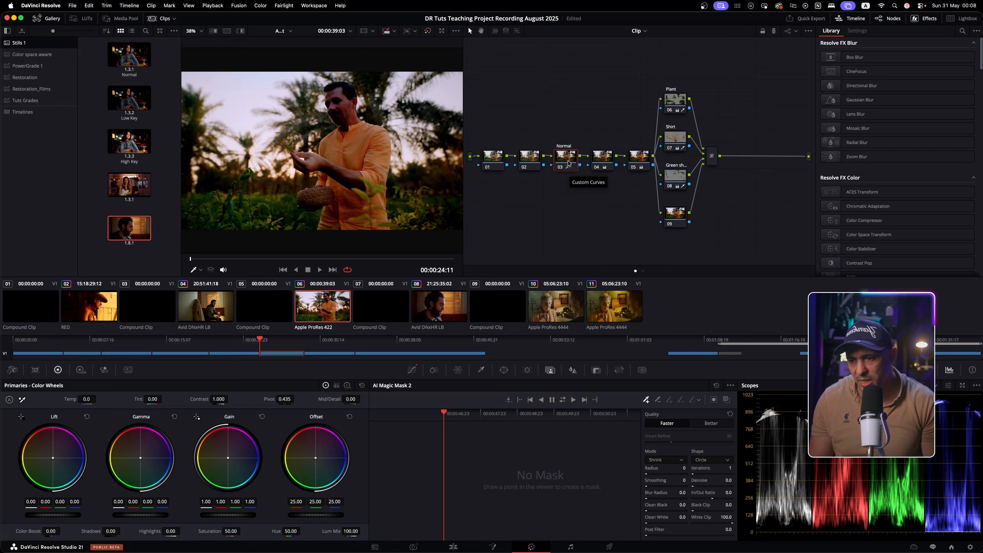
pyautogui.click(602, 158)
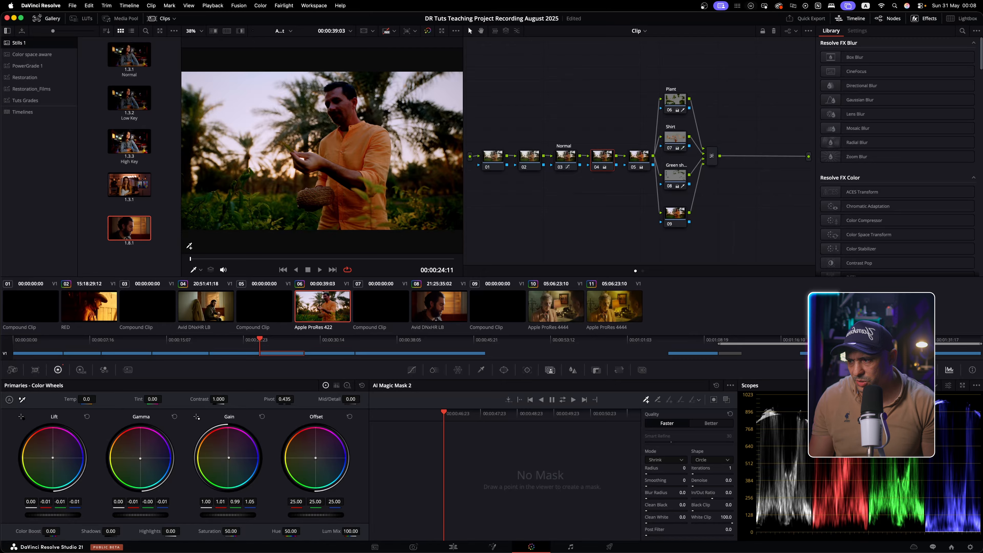
# Append still 1.8.1's node graph to clip 06 and clean up the node layout
pyautogui.rightClick(142, 233)
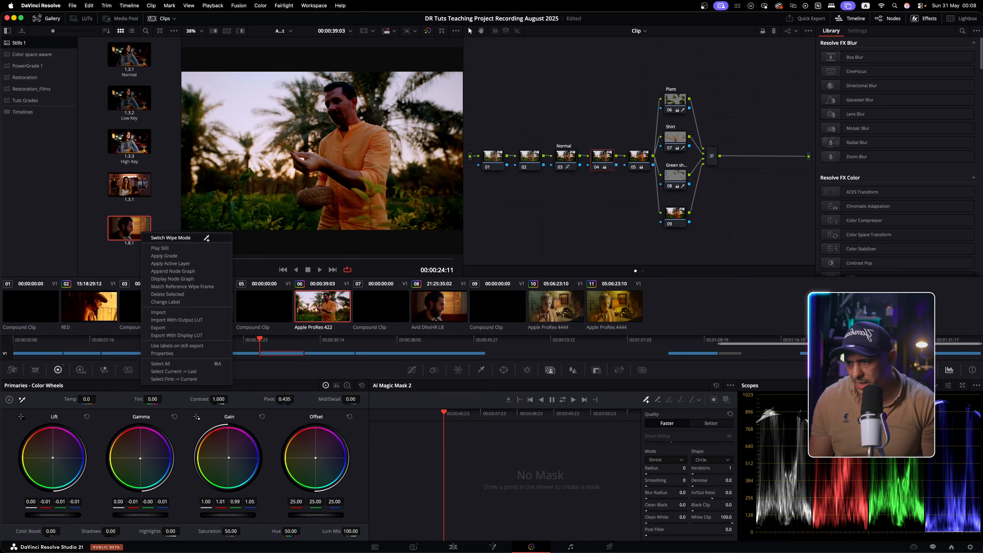
pyautogui.click(208, 270)
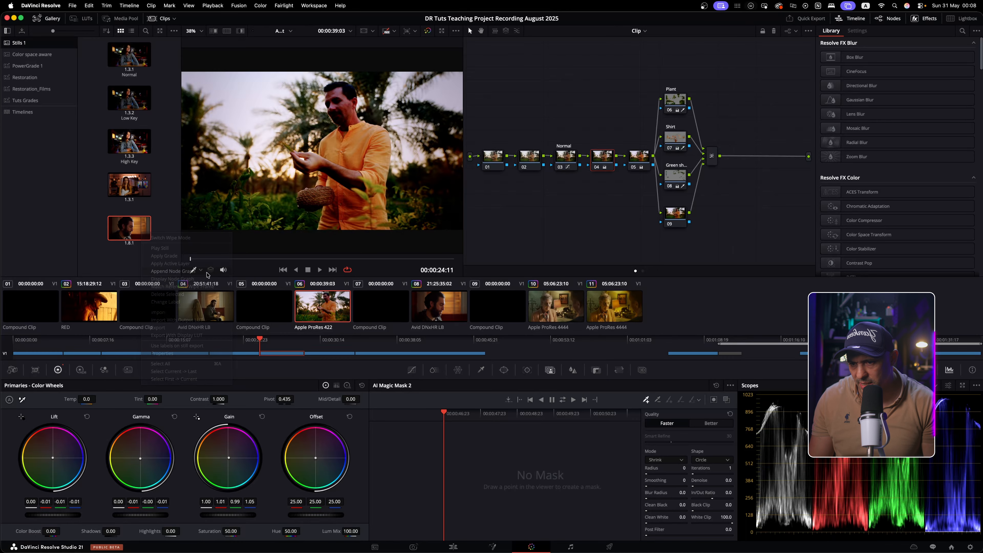
pyautogui.rightClick(550, 211)
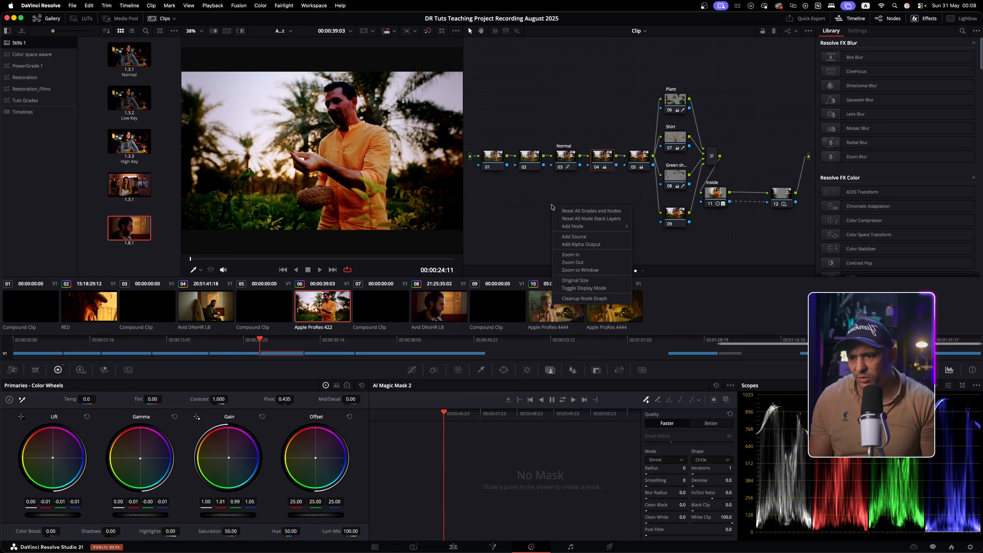
pyautogui.click(595, 301)
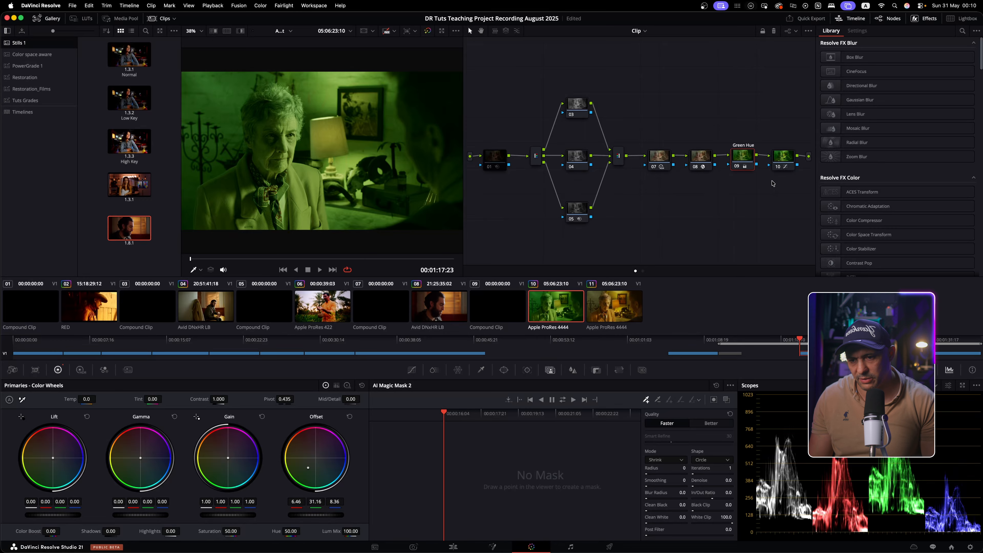
# Save clip 10's node 09 as the locked shared node Green Hue Shared and zoom in on it
pyautogui.rightClick(746, 162)
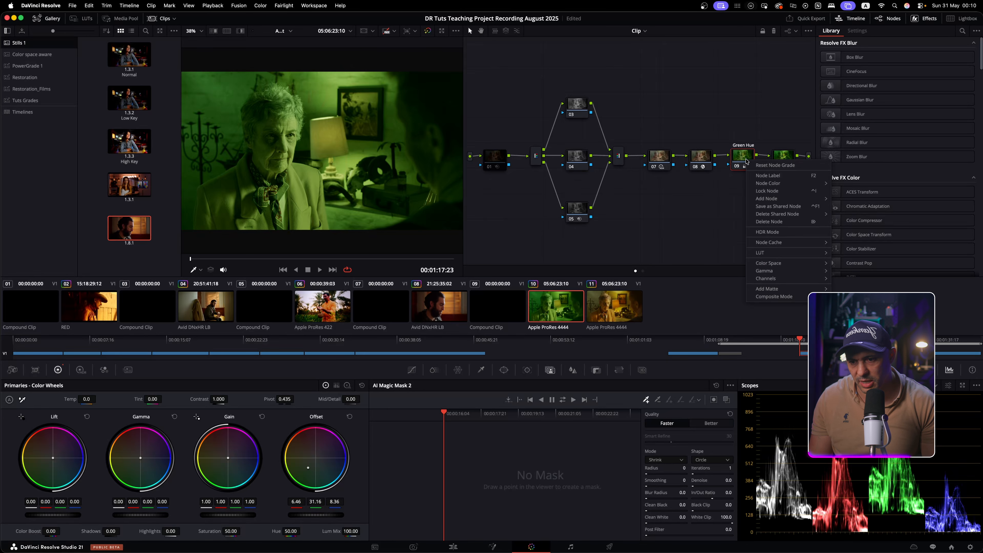
pyautogui.moveTo(806, 202)
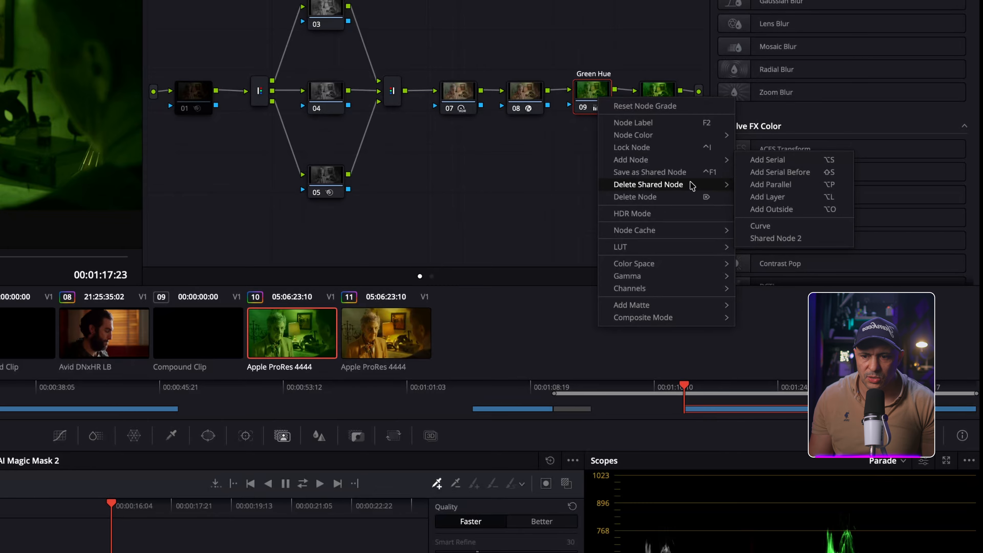
pyautogui.moveTo(692, 189)
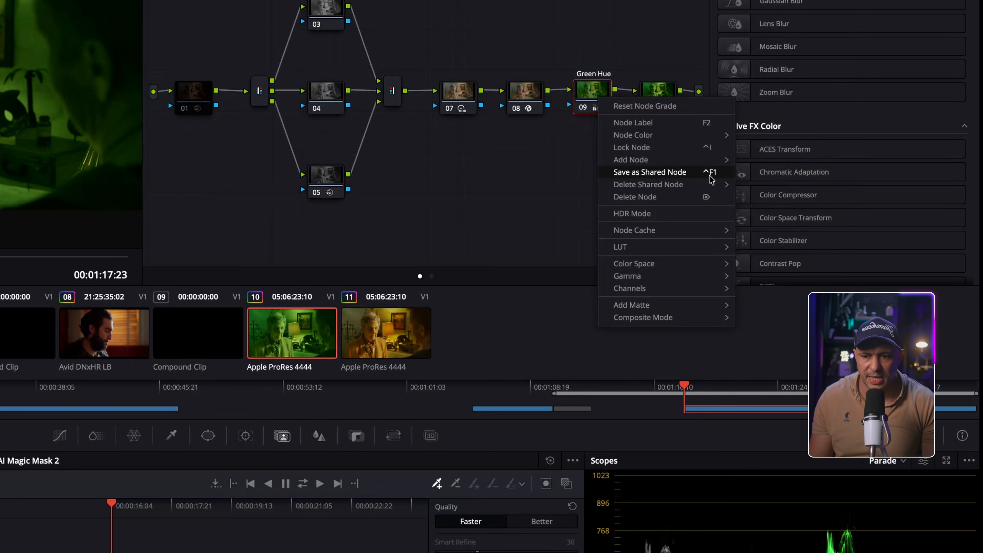
pyautogui.click(729, 177)
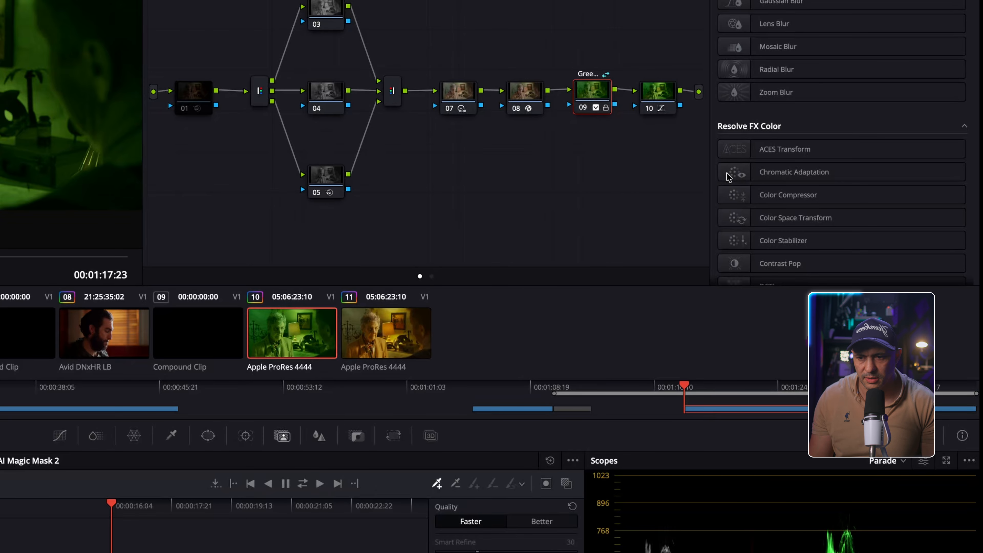
pyautogui.rightClick(595, 90)
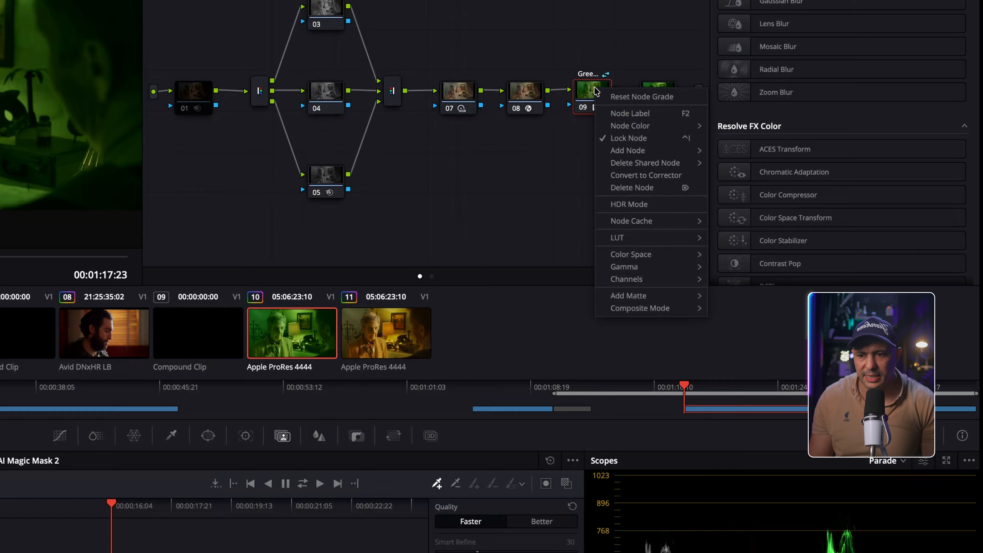
pyautogui.click(599, 83)
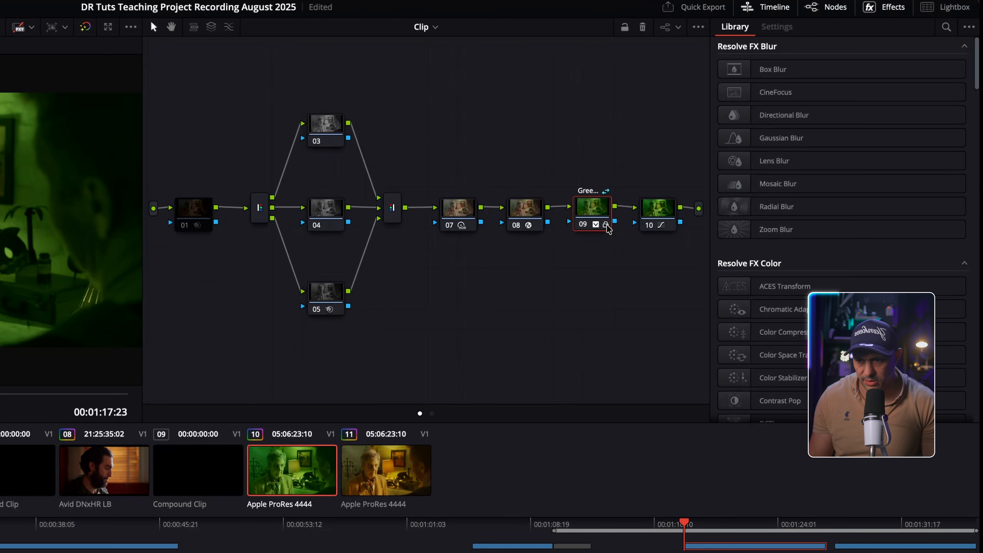
pyautogui.scroll(5, 608, 226)
pyautogui.moveTo(596, 214); pyautogui.dragTo(567, 169)
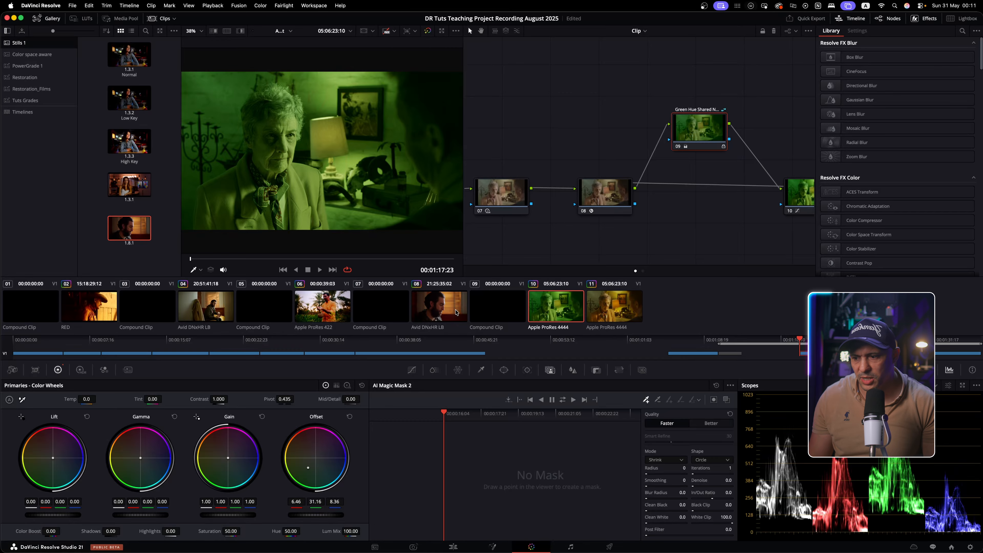
# On clip 08, clean up the node graph and show node 02's Add Node list of shared nodes
pyautogui.click(442, 314)
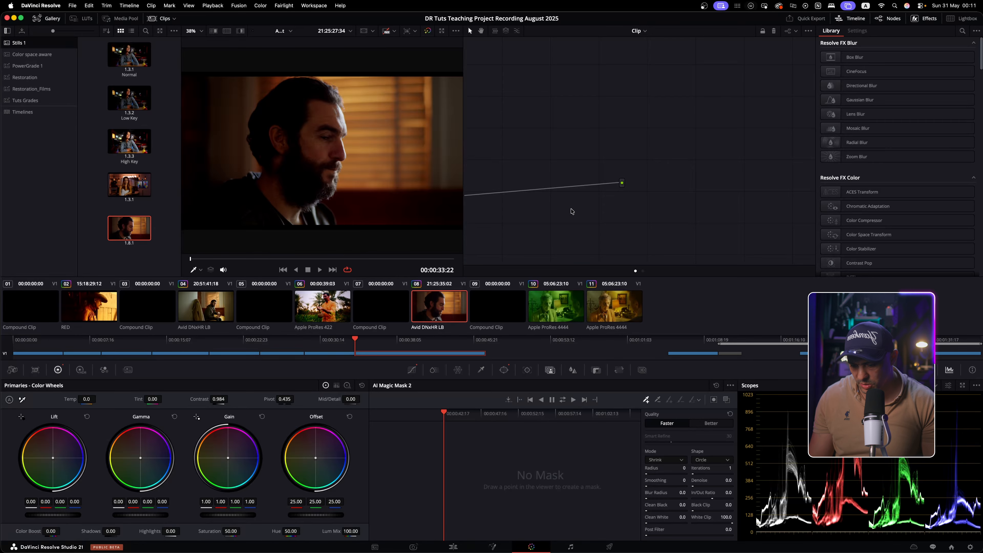
pyautogui.rightClick(640, 209)
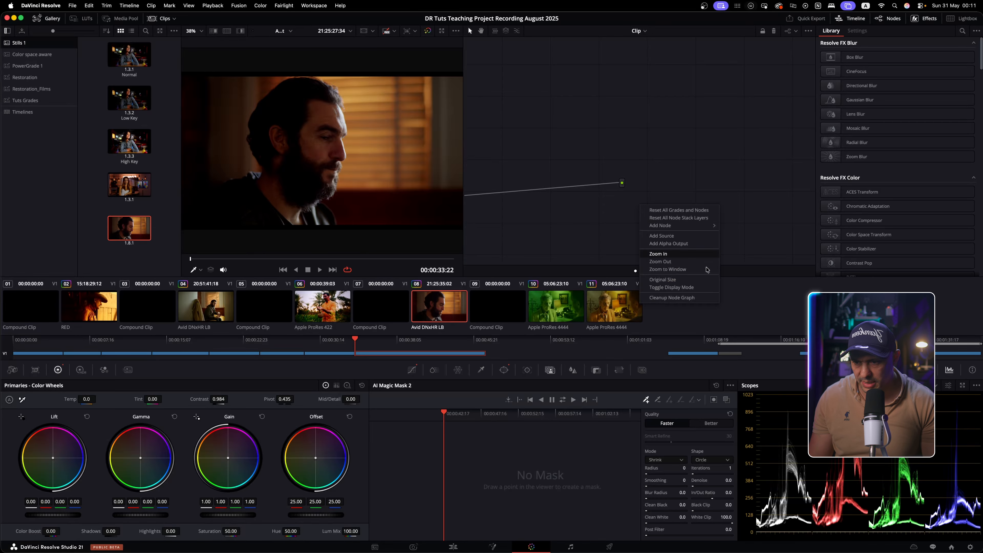
pyautogui.click(698, 297)
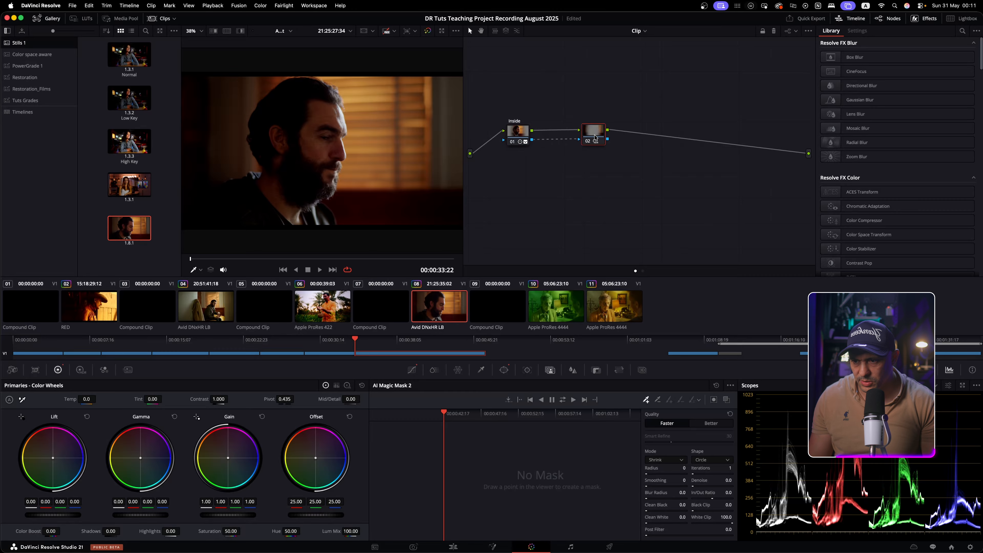
pyautogui.rightClick(595, 137)
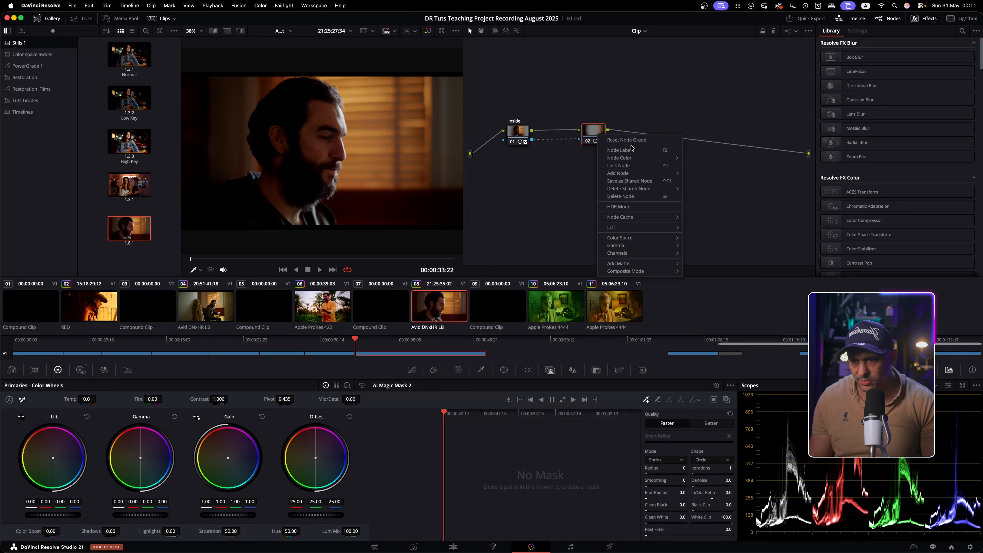
pyautogui.moveTo(651, 176)
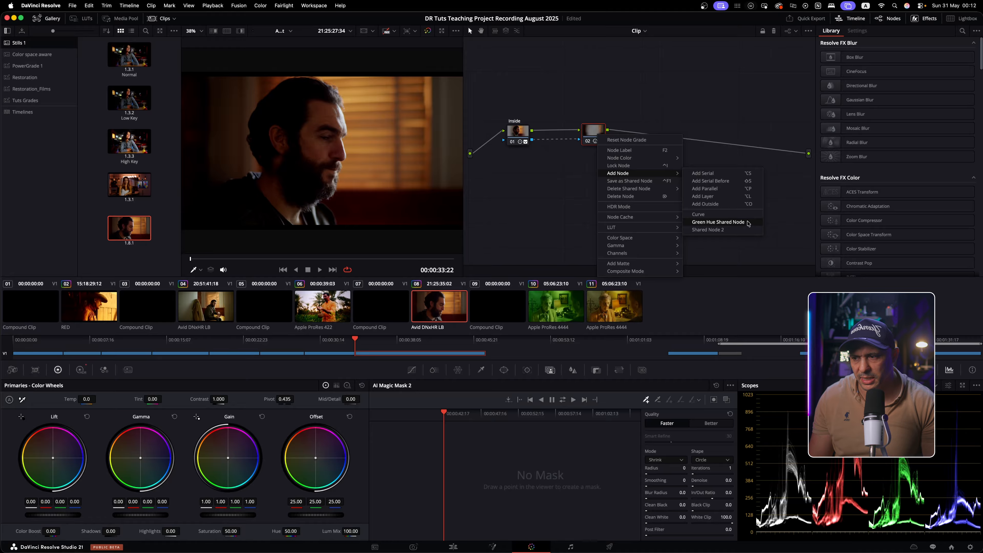
# Insert Green Hue Shared Node after node 02 on clip 08 and nudge it into position
pyautogui.click(718, 222)
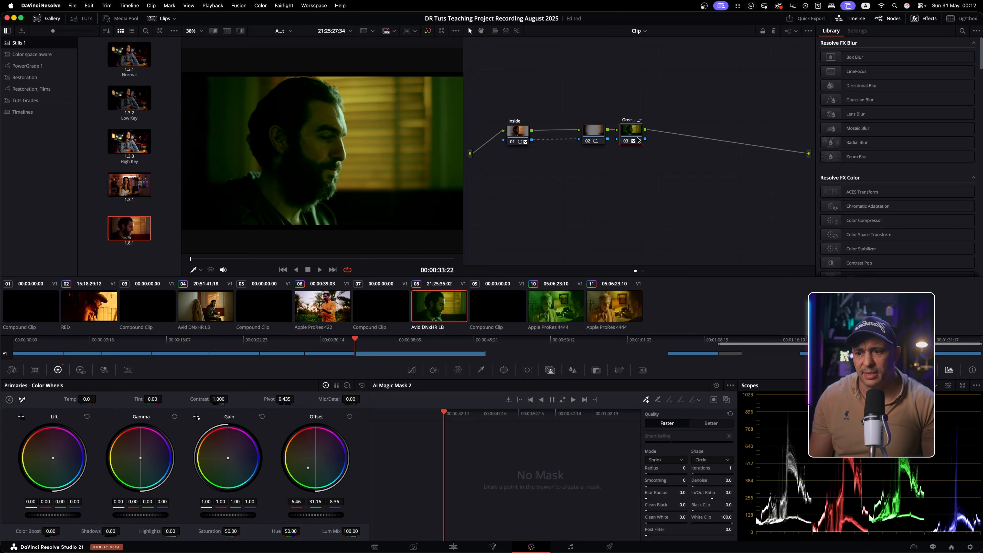
pyautogui.moveTo(636, 132)
pyautogui.mouseDown()
pyautogui.moveTo(657, 132)
pyautogui.moveTo(646, 134)
pyautogui.mouseUp()
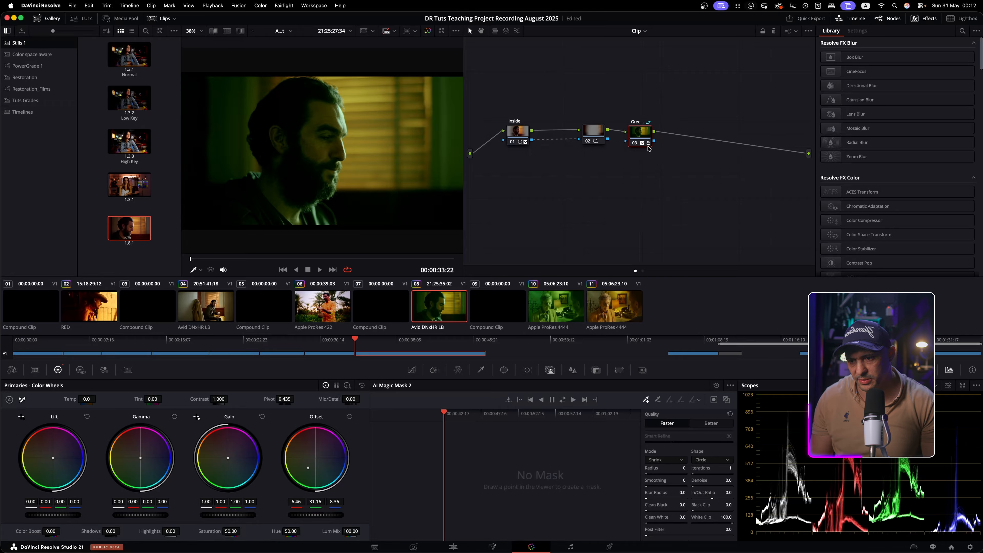
pyautogui.moveTo(648, 133); pyautogui.dragTo(644, 133)
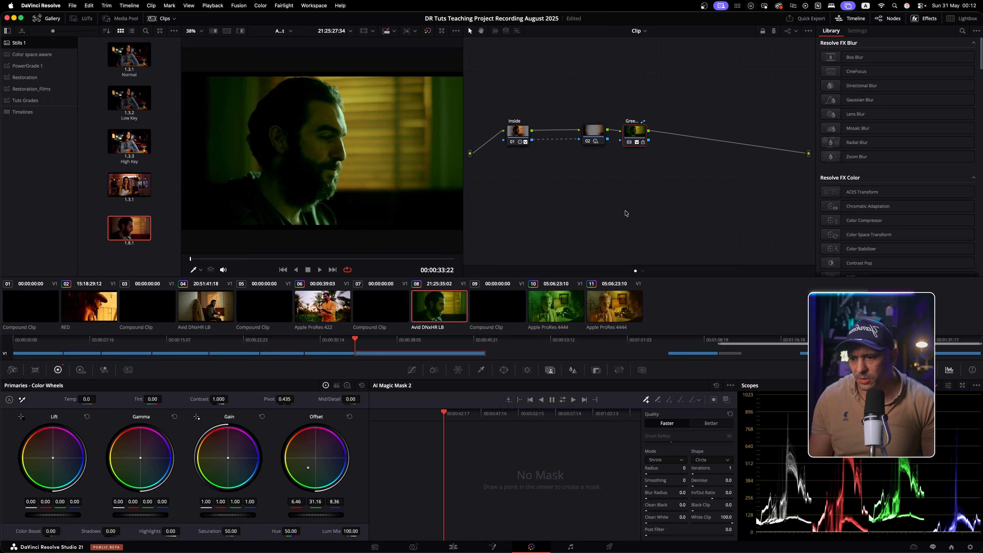
# On clip 10, uncheck Lock Node on shared node 09
pyautogui.click(567, 308)
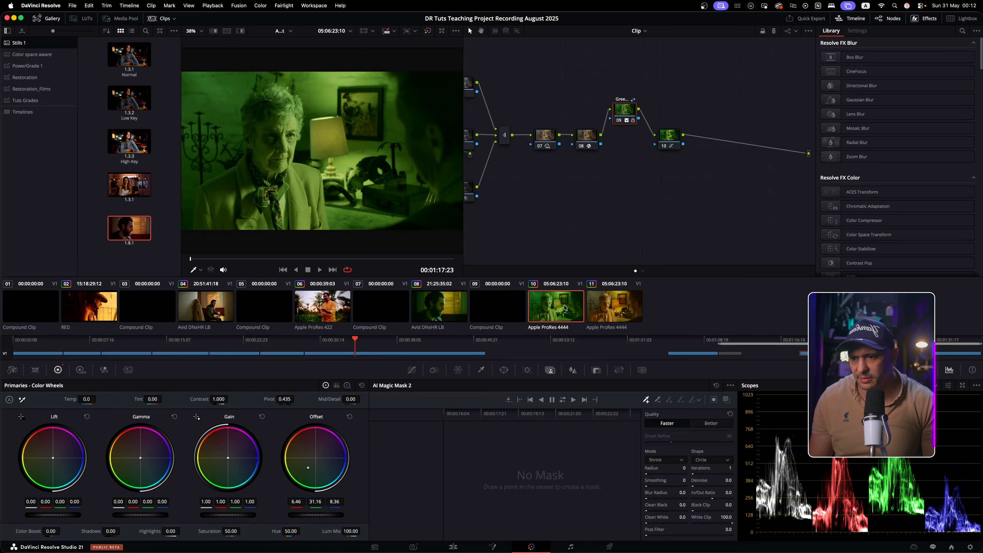
pyautogui.rightClick(634, 135)
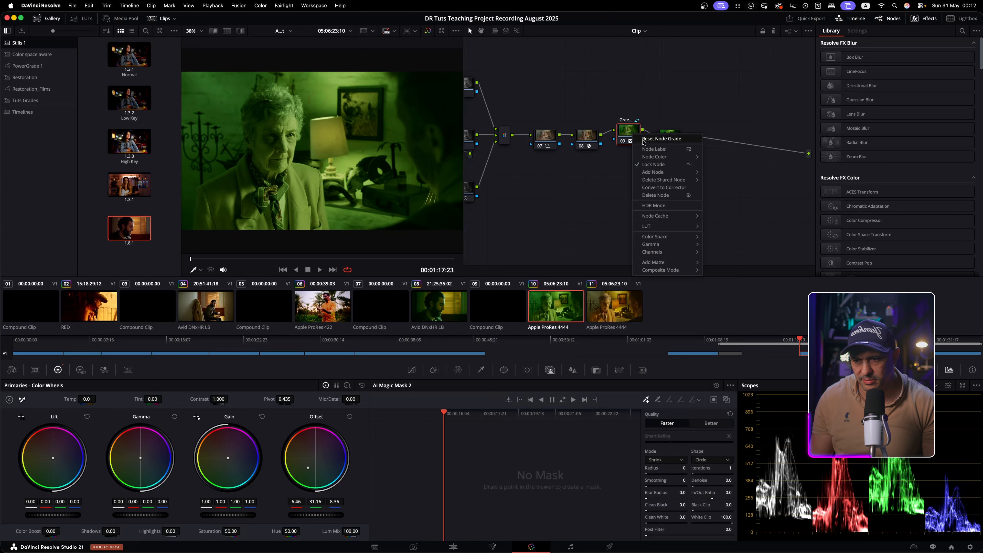
pyautogui.click(652, 164)
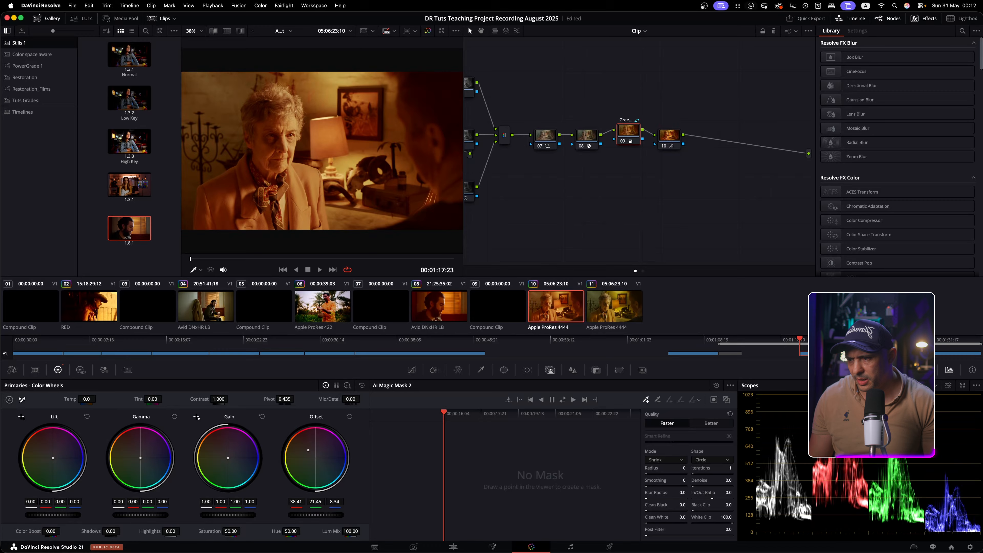
# Push the shared node's Offset toward orange, verify on clip 08, then push it toward blue
pyautogui.moveTo(307, 450); pyautogui.dragTo(303, 443)
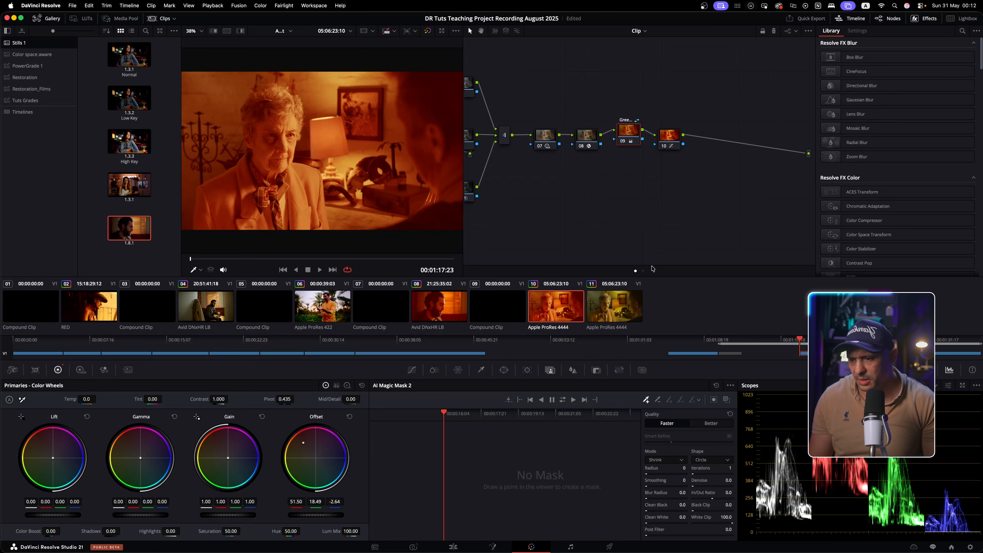
pyautogui.click(433, 313)
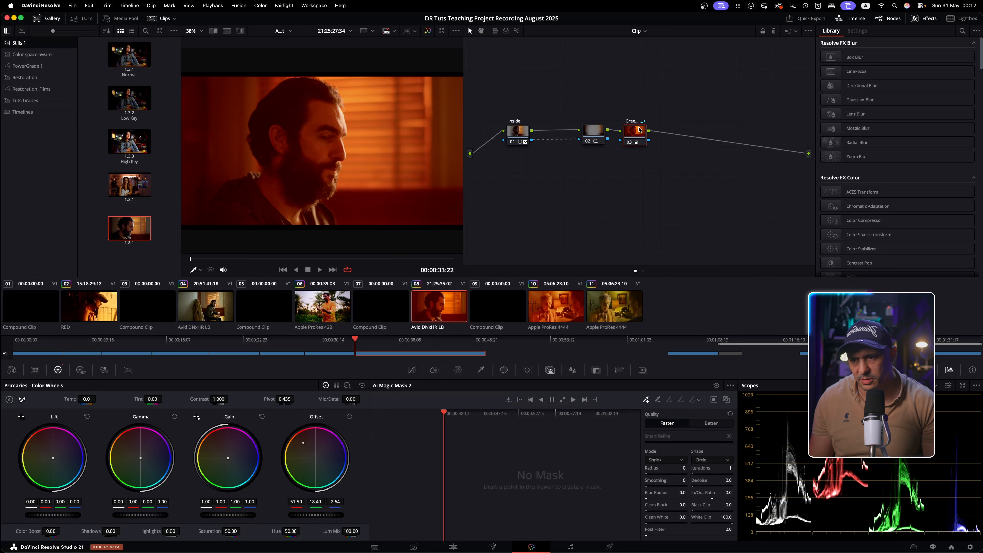
pyautogui.click(554, 321)
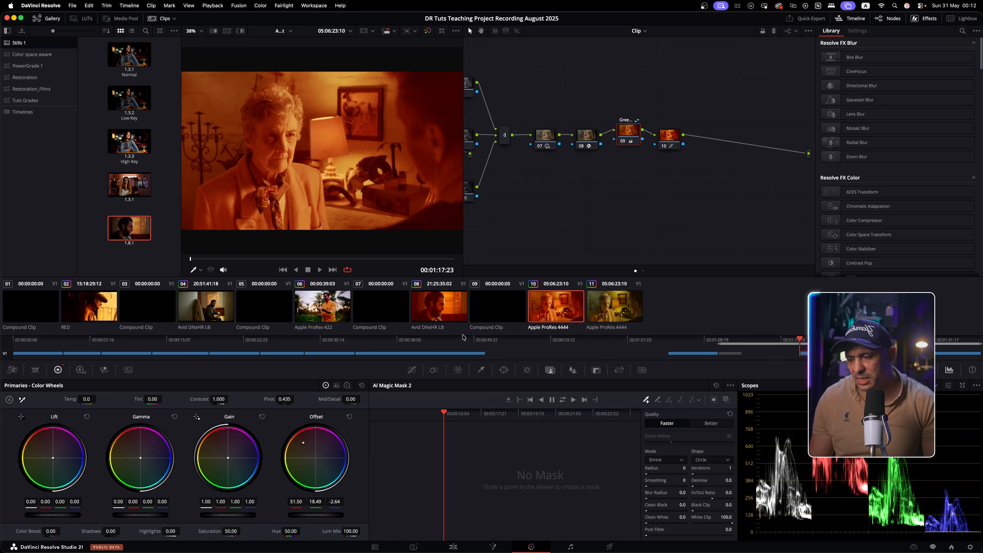
pyautogui.moveTo(320, 459); pyautogui.dragTo(338, 470)
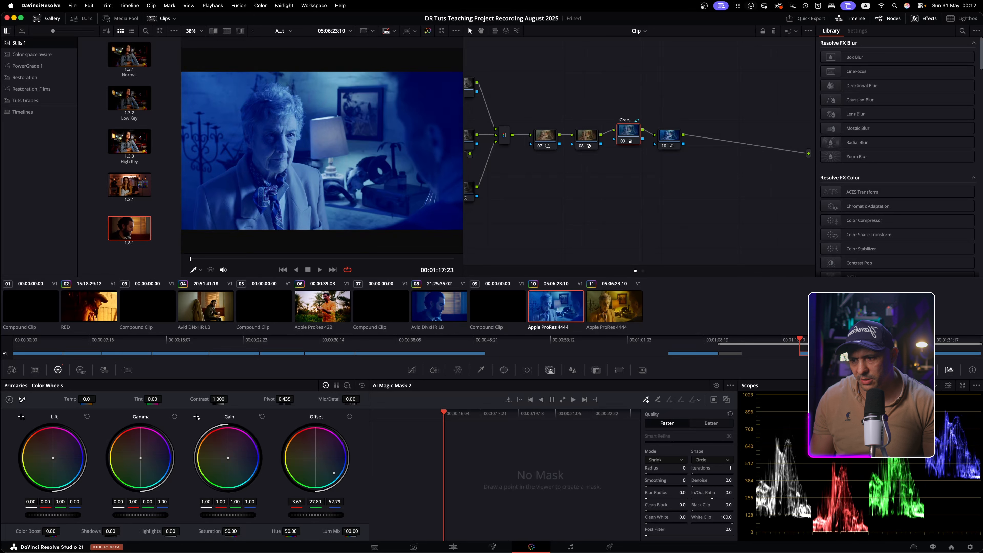
# On clip 08, confirm the blue tint and shift shared node 03 slightly right, adding nothing
pyautogui.click(449, 307)
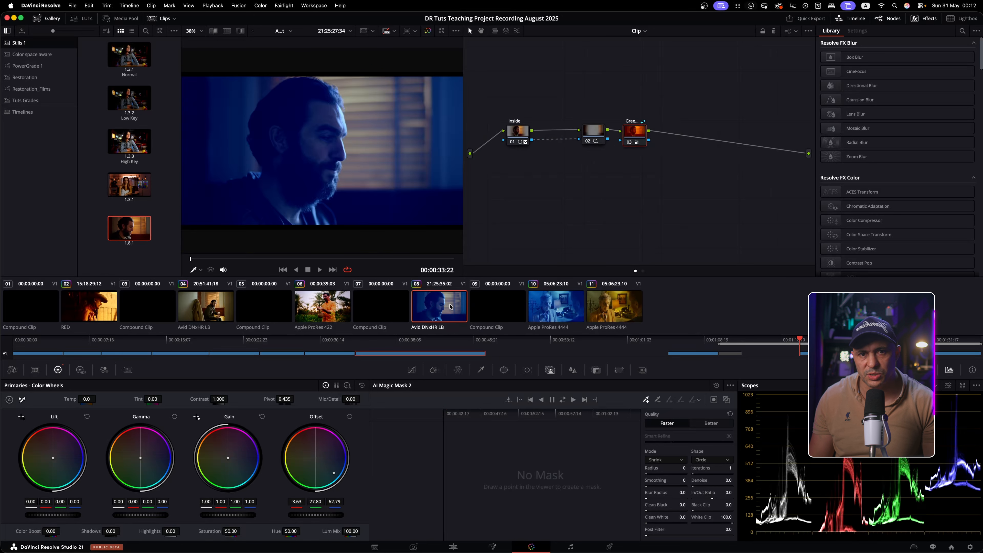
pyautogui.moveTo(636, 136); pyautogui.dragTo(653, 137)
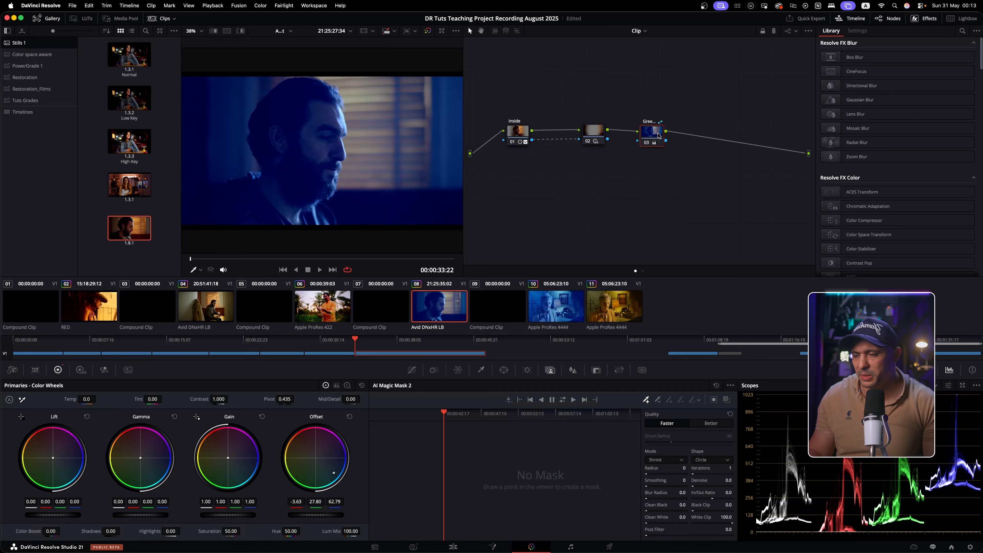
pyautogui.rightClick(659, 135)
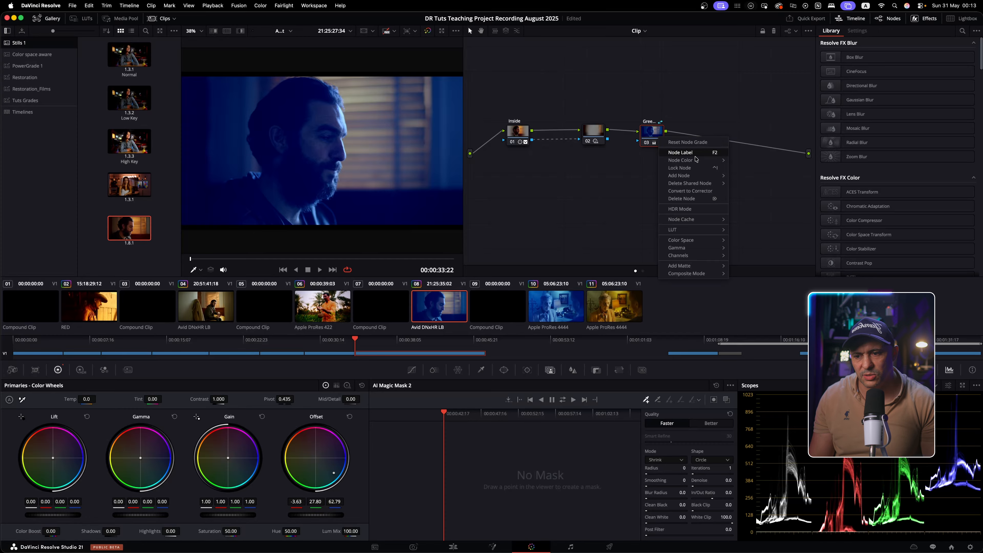
pyautogui.moveTo(718, 179)
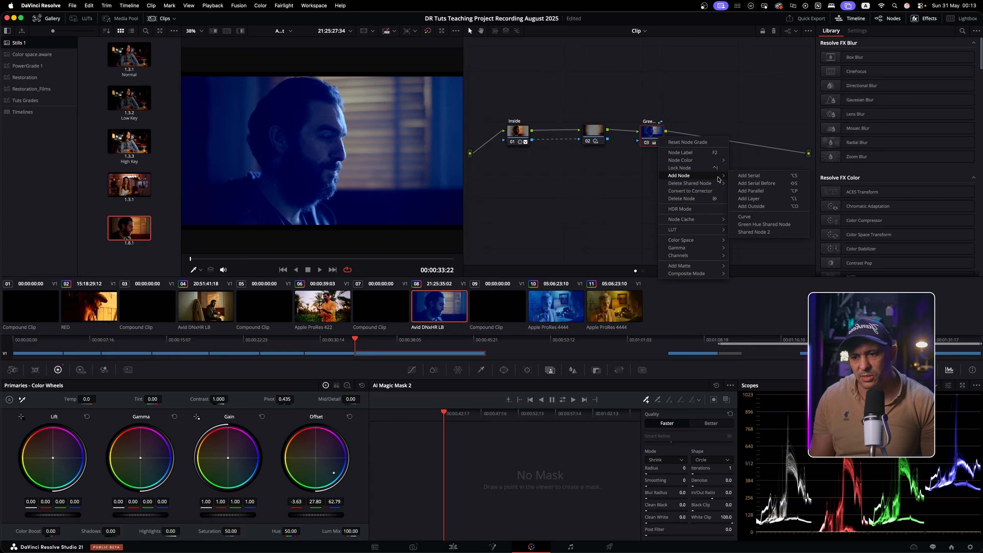
pyautogui.click(708, 98)
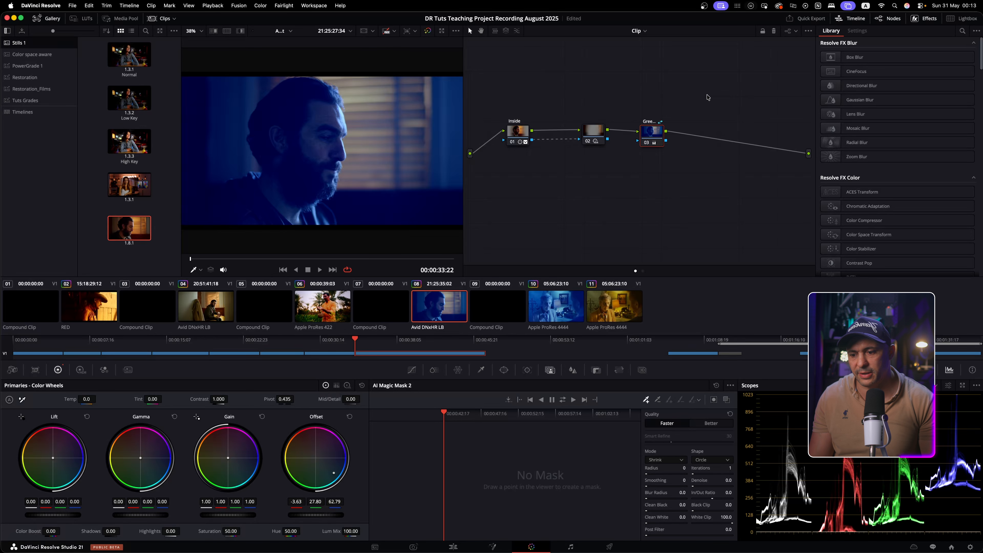